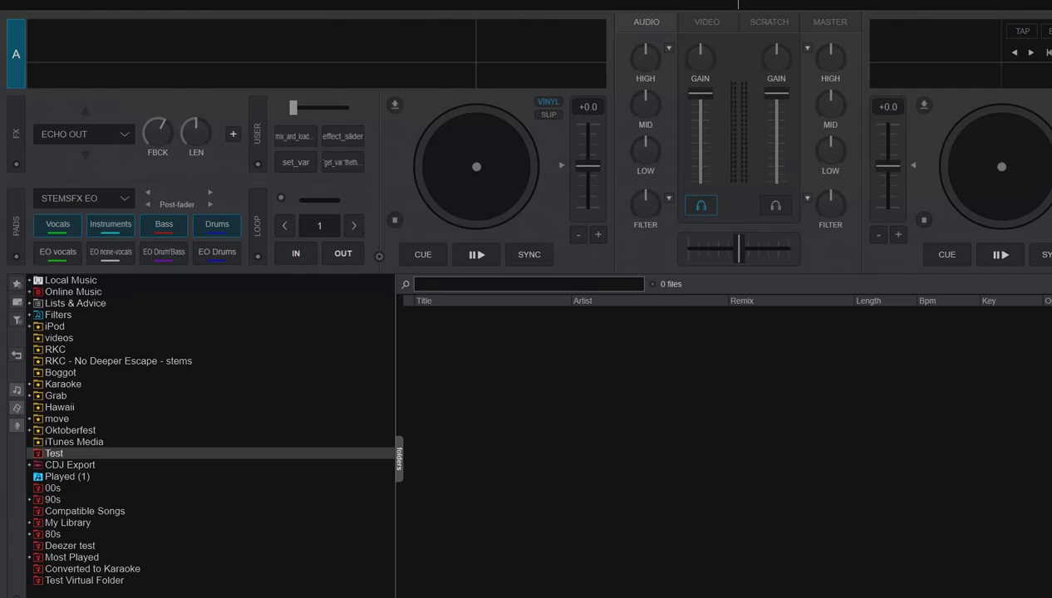
# - Show the early access changelog and highlight the note about dropping .txt song lists into playlists
pyautogui.hotkey('alt', 'Tab')
pyautogui.hotkey('alt', 'Tab')
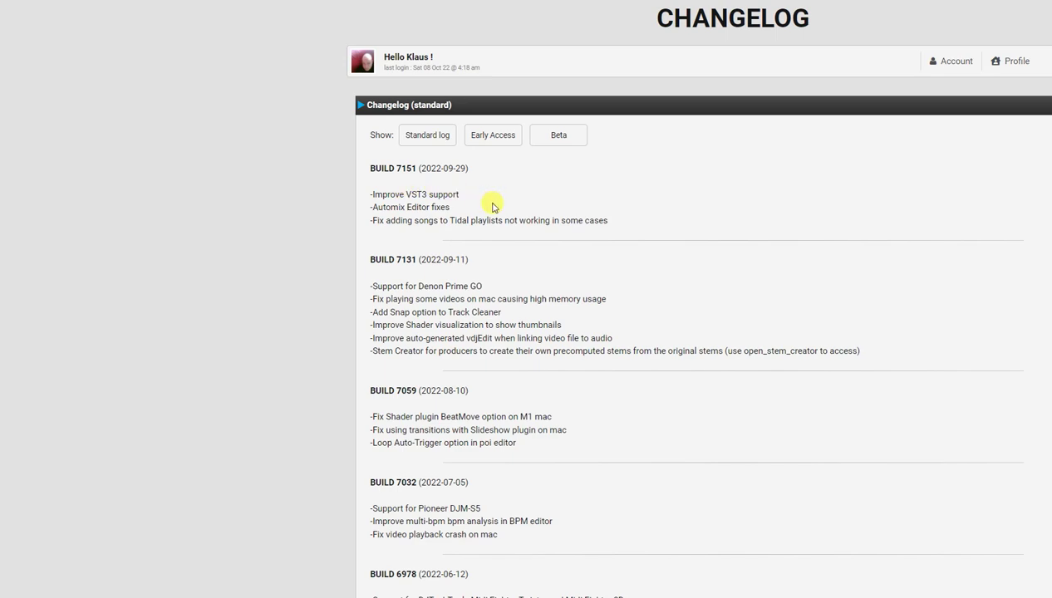
pyautogui.click(500, 141)
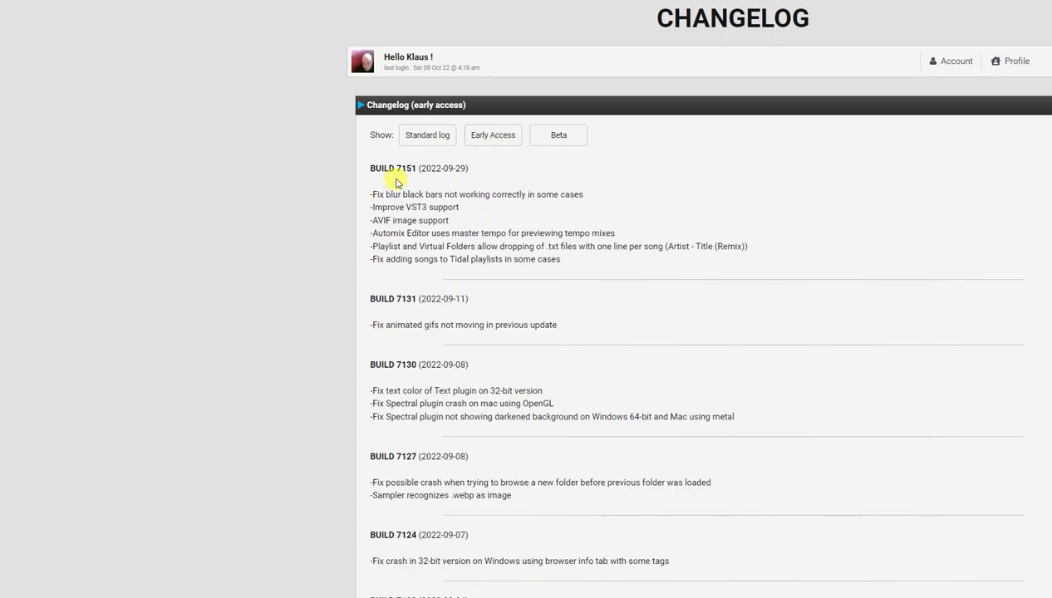
pyautogui.moveTo(373, 246); pyautogui.dragTo(787, 249)
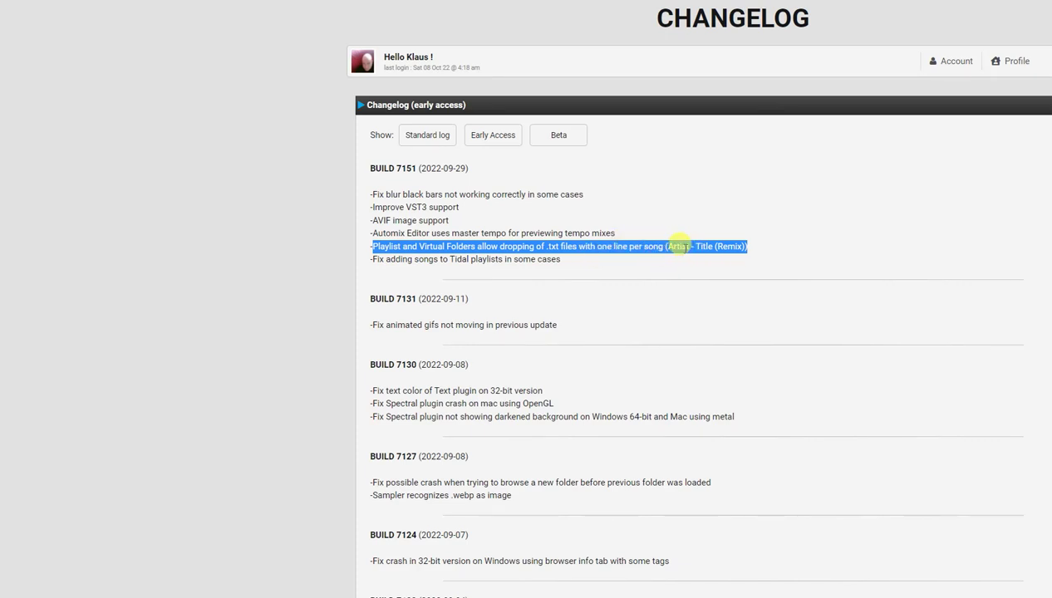
pyautogui.click(748, 226)
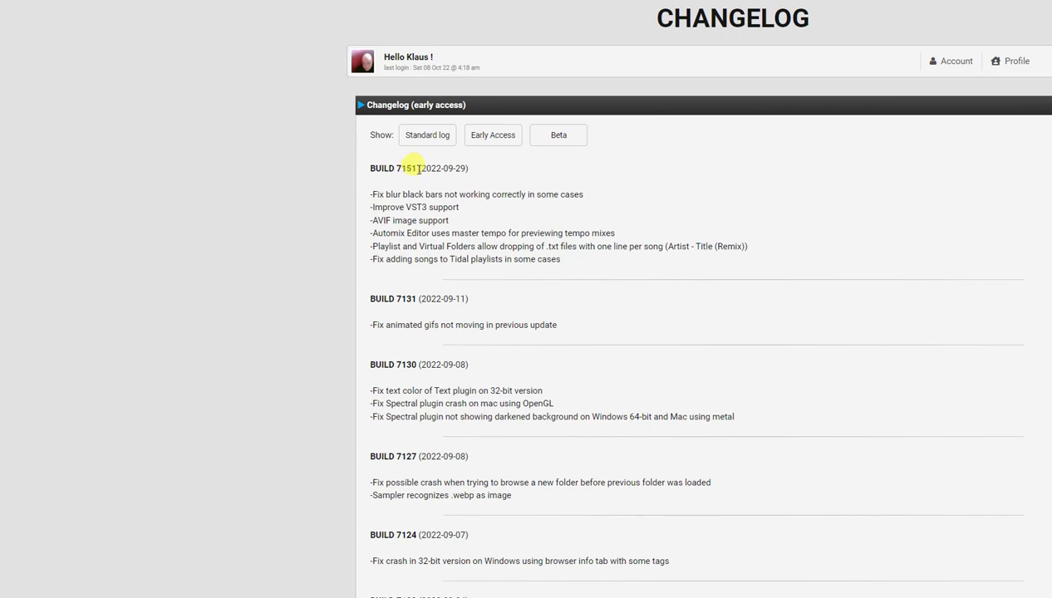
# - Toggle between the standard and early access changelogs several times, finishing on the standard log
pyautogui.click(489, 137)
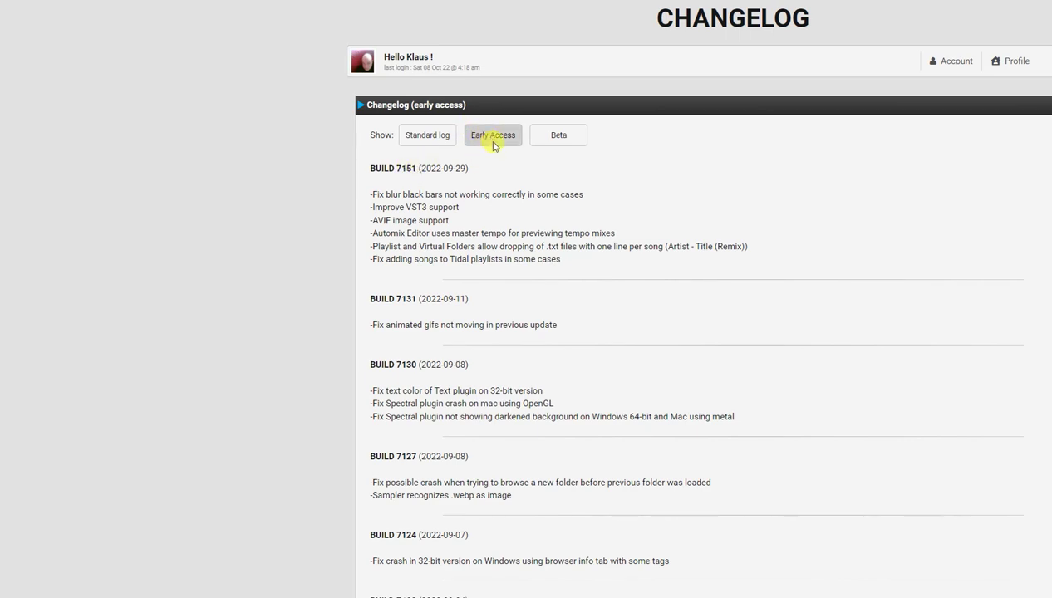
pyautogui.click(446, 144)
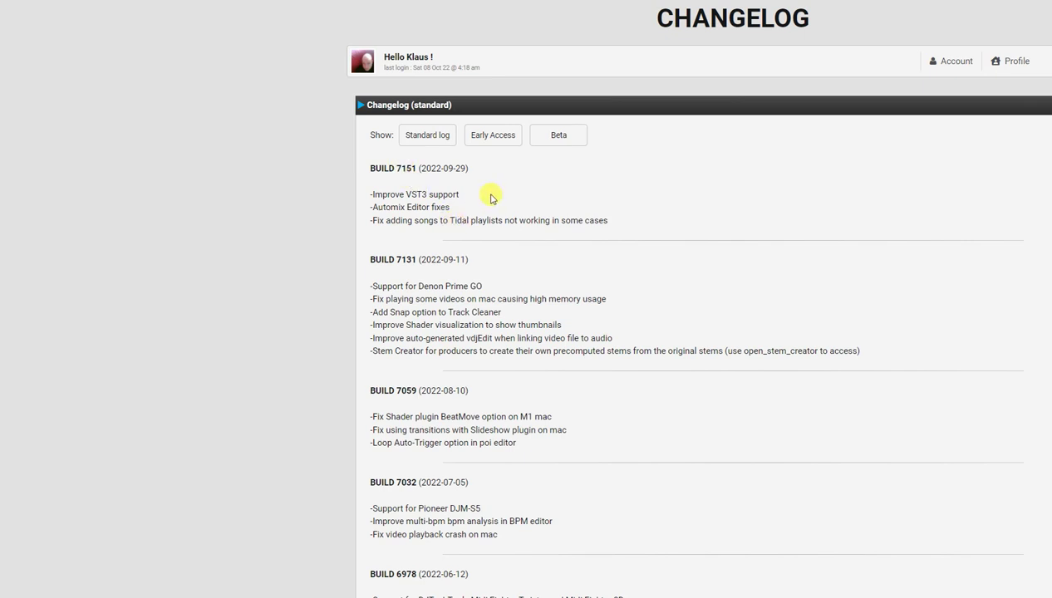
pyautogui.click(489, 140)
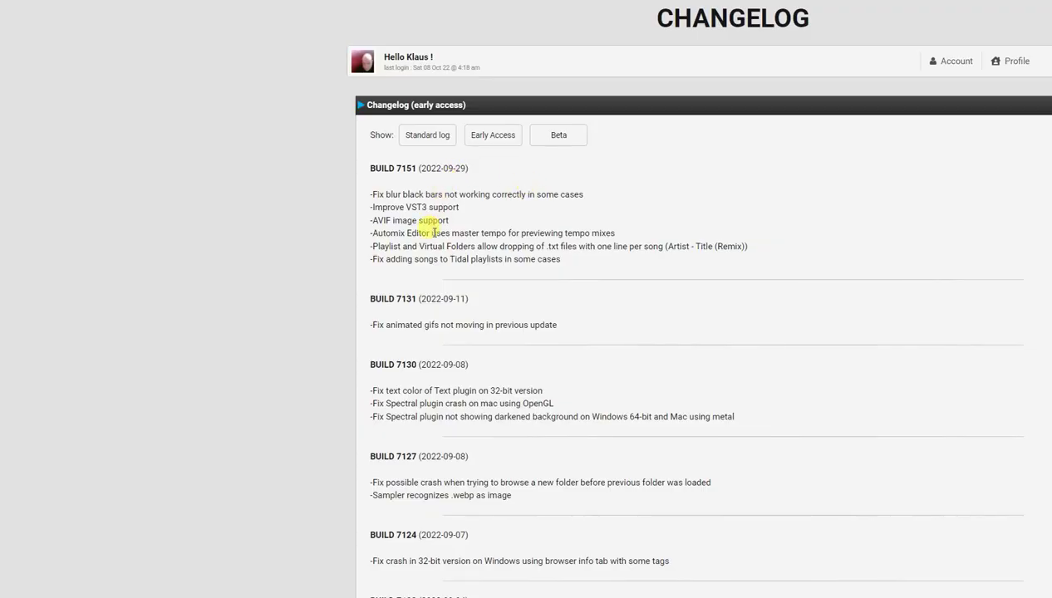
pyautogui.click(425, 138)
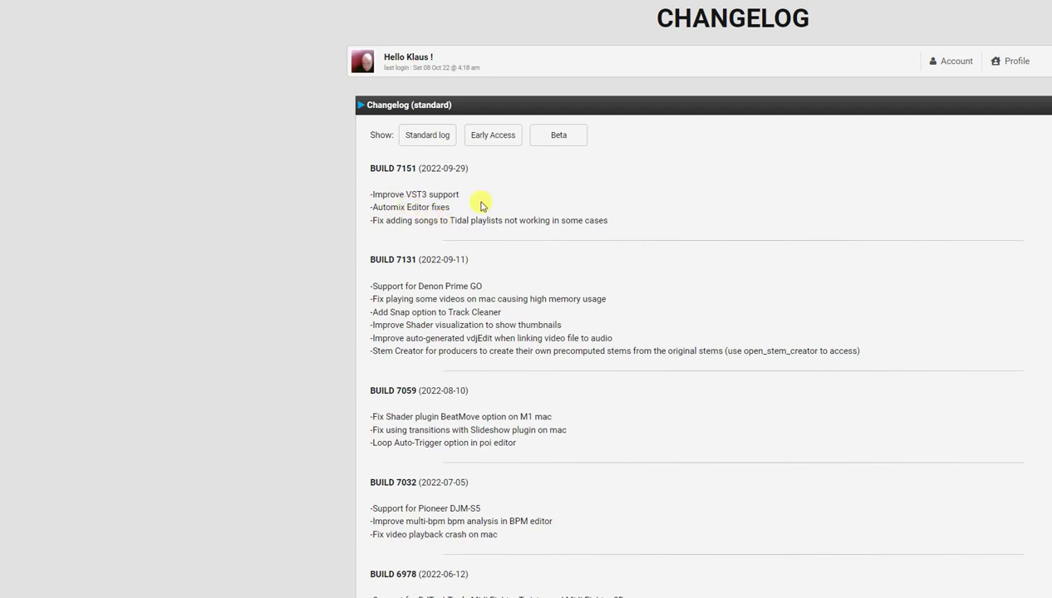
pyautogui.click(479, 133)
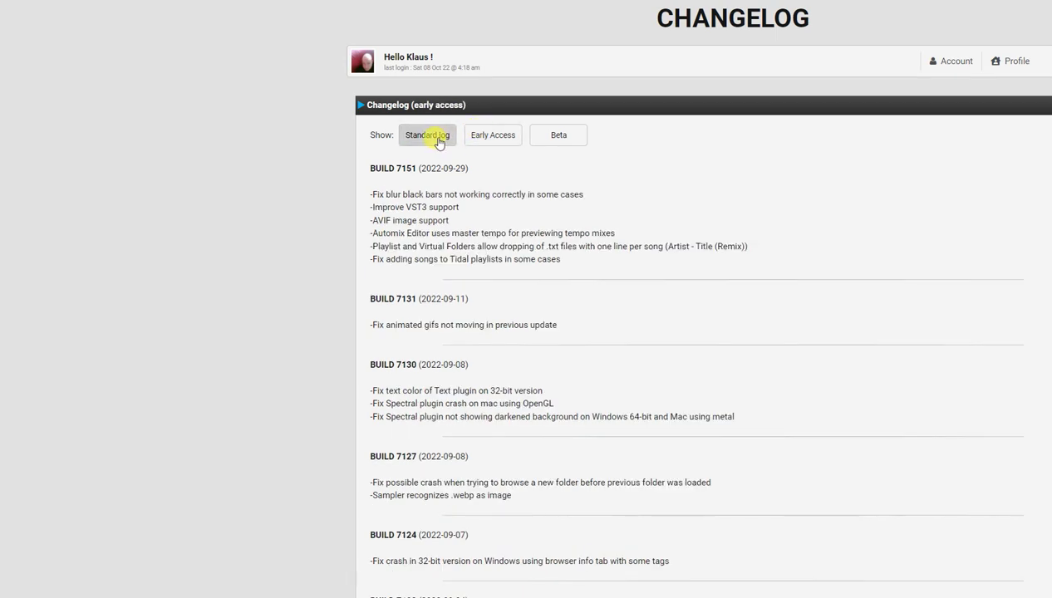
pyautogui.click(438, 139)
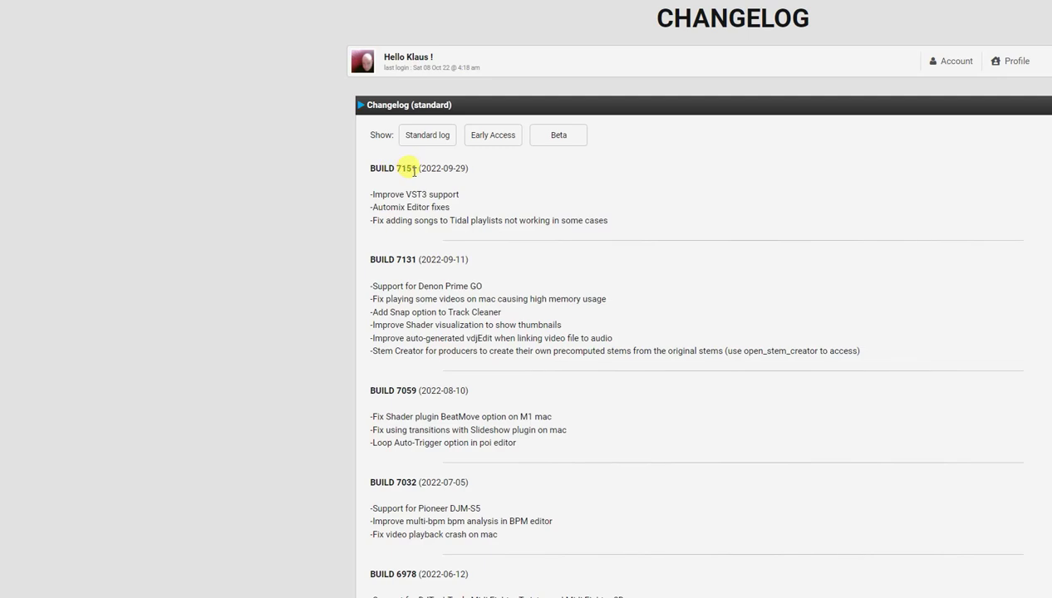
pyautogui.click(489, 137)
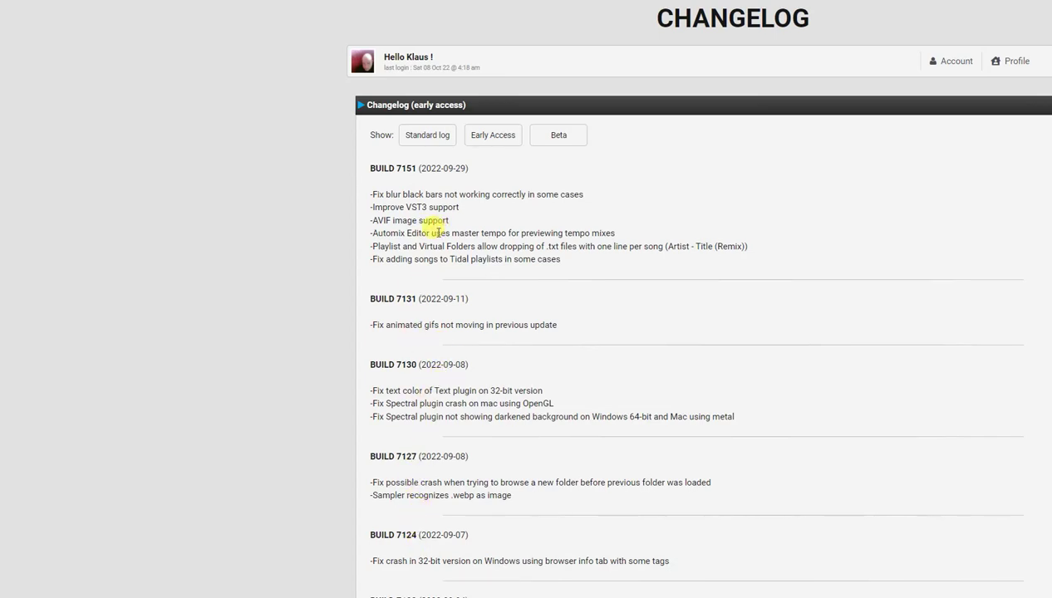
pyautogui.click(426, 141)
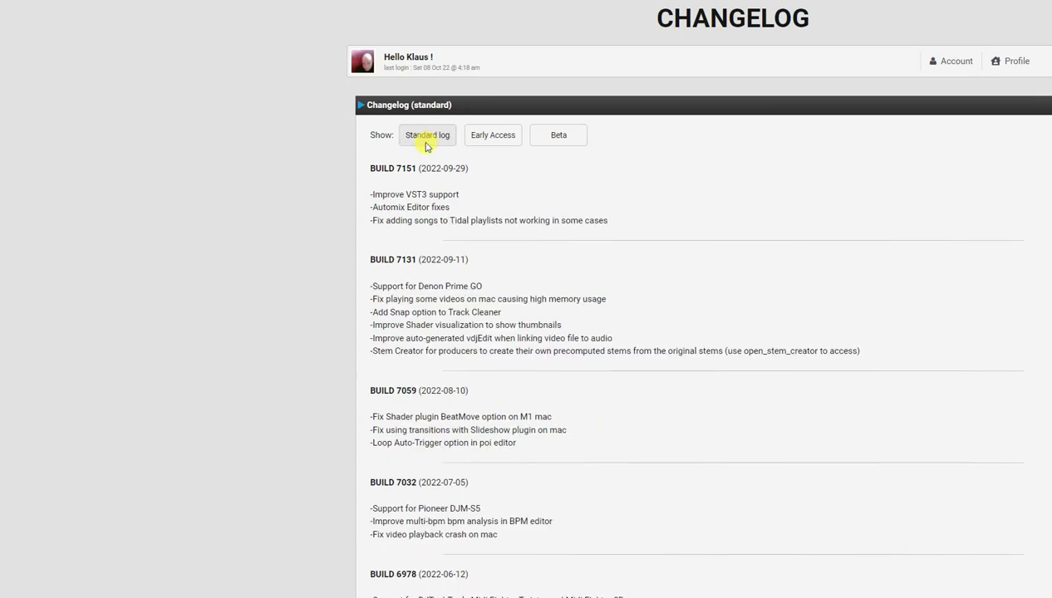
pyautogui.click(491, 138)
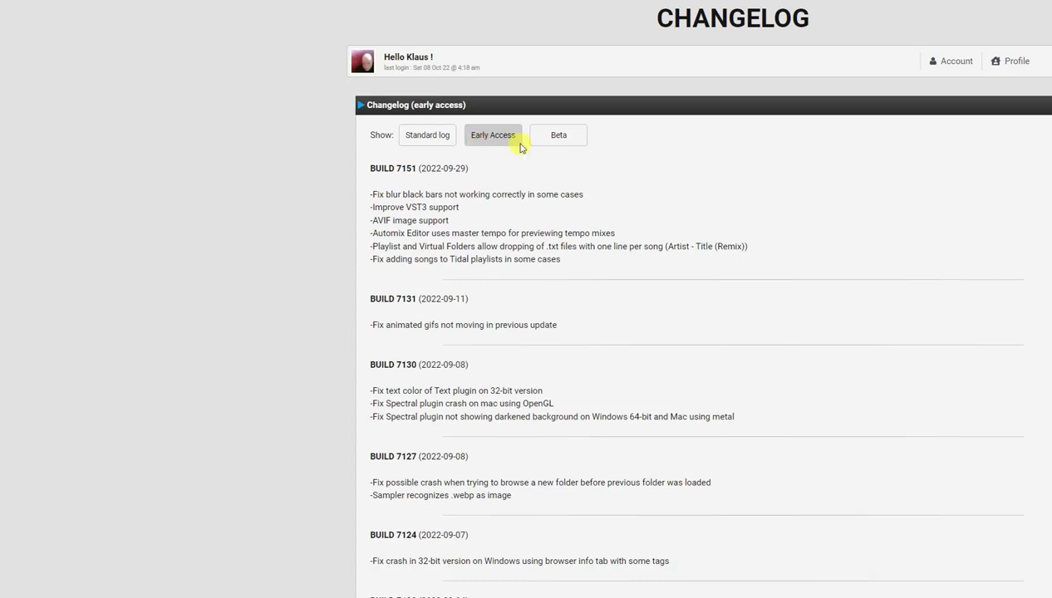
pyautogui.click(441, 138)
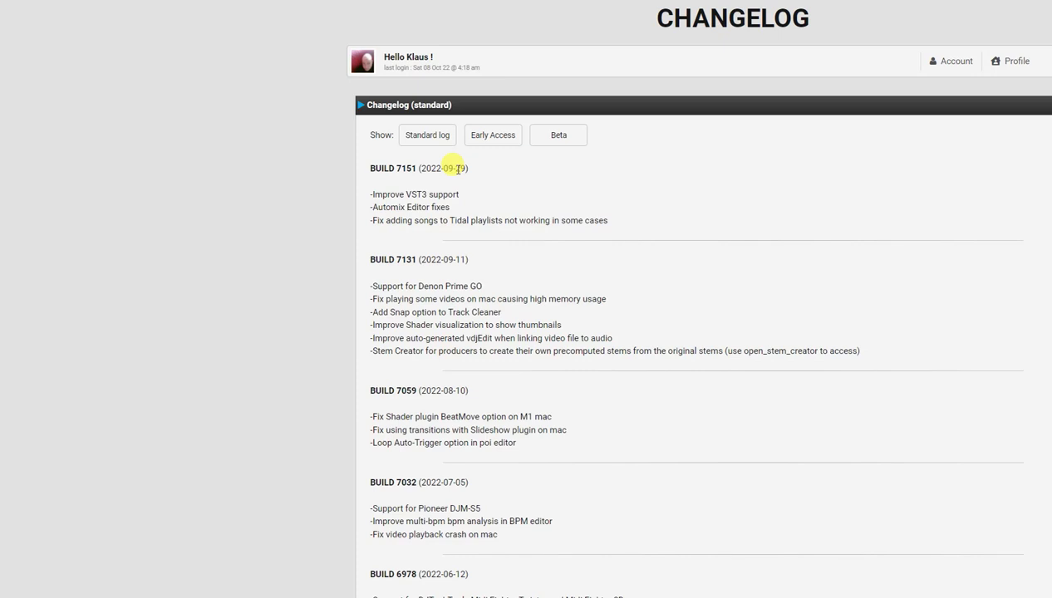
# - Switch past VirtualDJ to the File Explorer window showing Music > VDJRecordings
pyautogui.hotkey('alt', 'Tab')
pyautogui.hotkey('alt', 'Tab')
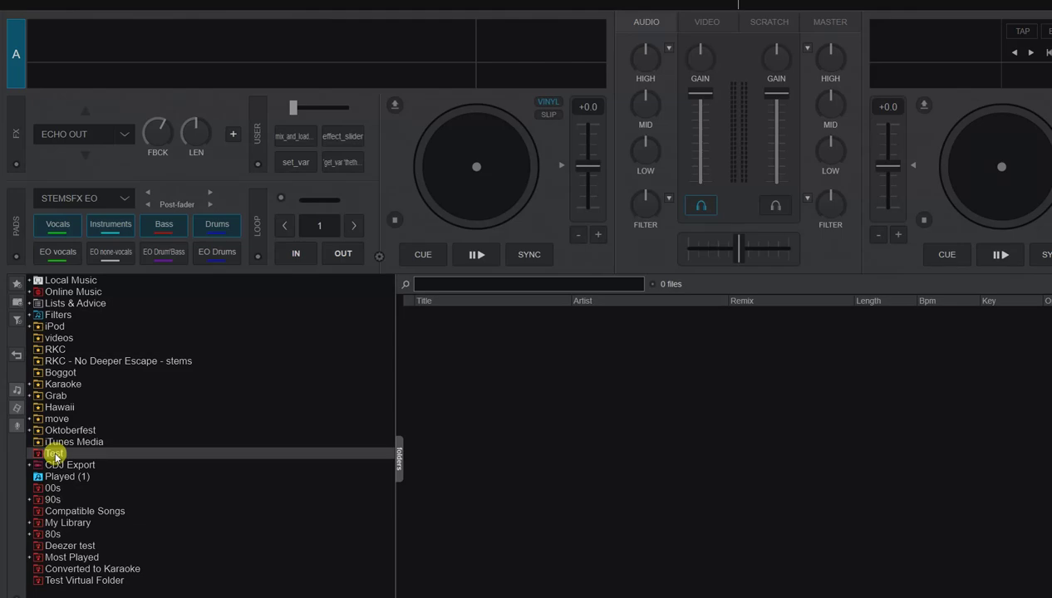
pyautogui.hotkey('alt', 'Tab')
pyautogui.hotkey('alt', 'Tab')
pyautogui.hotkey('alt', 'Tab')
pyautogui.hotkey('alt', 'Tab')
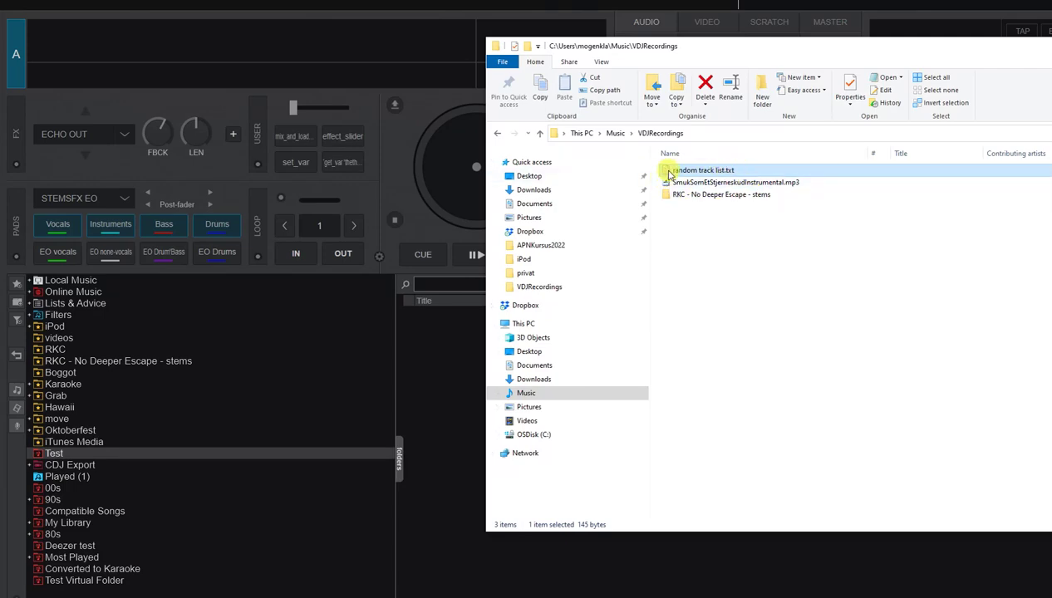
pyautogui.moveTo(735, 182)
pyautogui.doubleClick(667, 172)
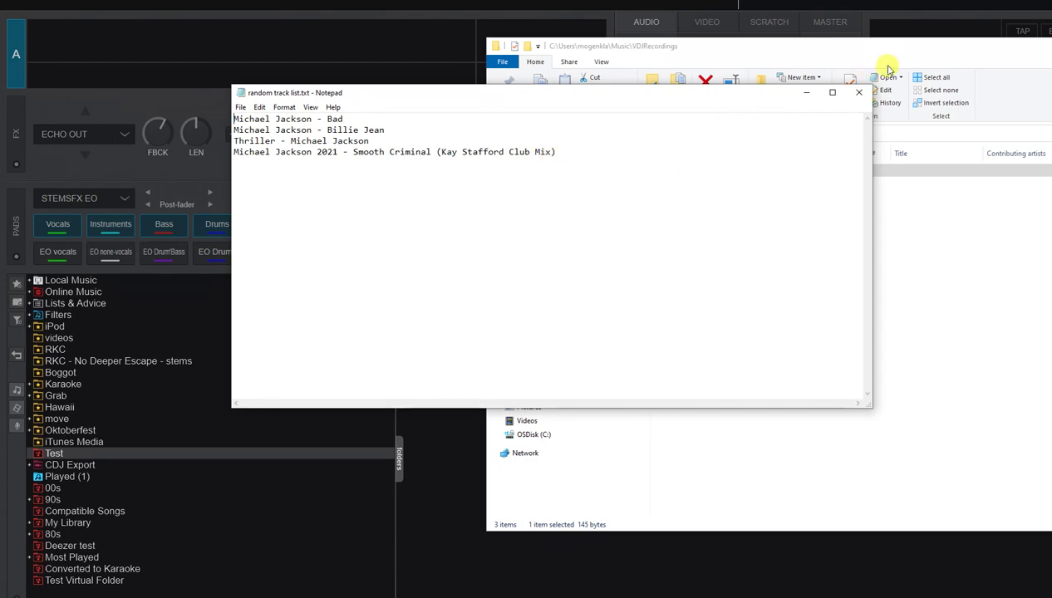
pyautogui.click(861, 94)
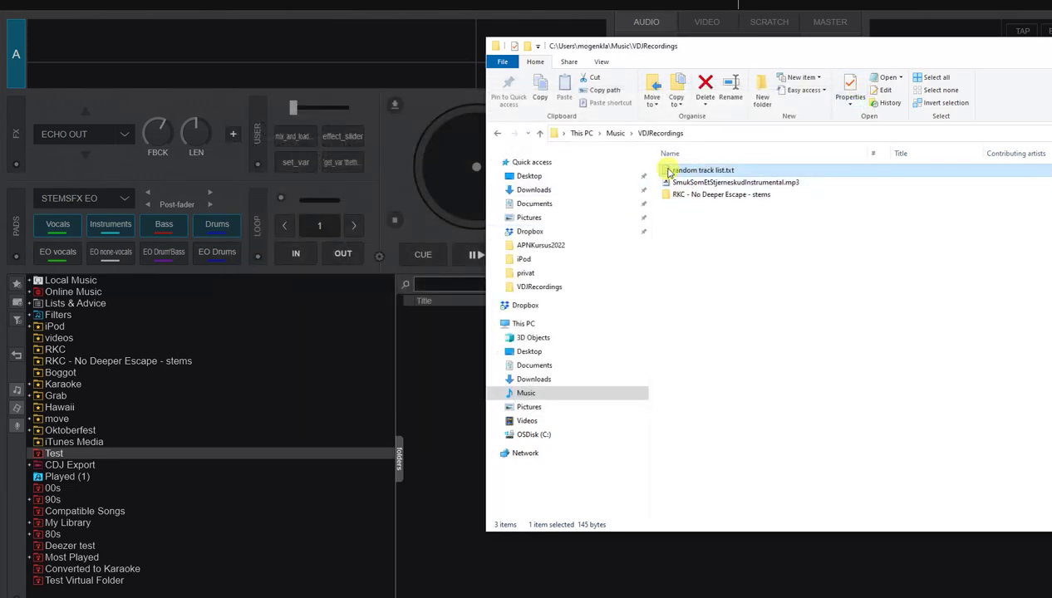
# - Drop random track list.txt onto the Test folder to add BAD, Billie Jean, Thriller and Smooth Criminal
pyautogui.moveTo(669, 172); pyautogui.dragTo(451, 402)
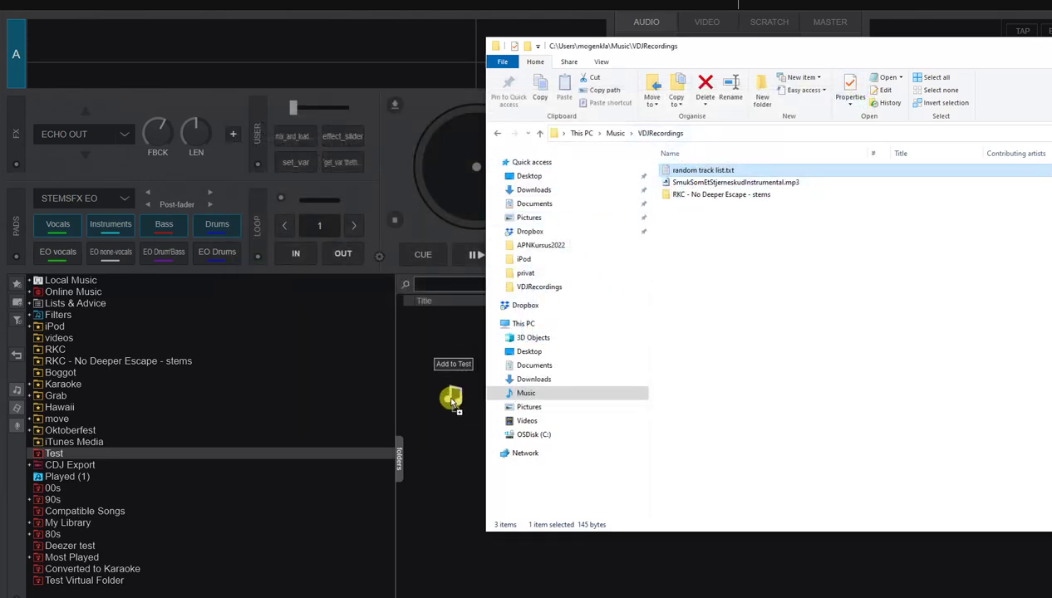
pyautogui.moveTo(451, 403); pyautogui.dragTo(452, 402)
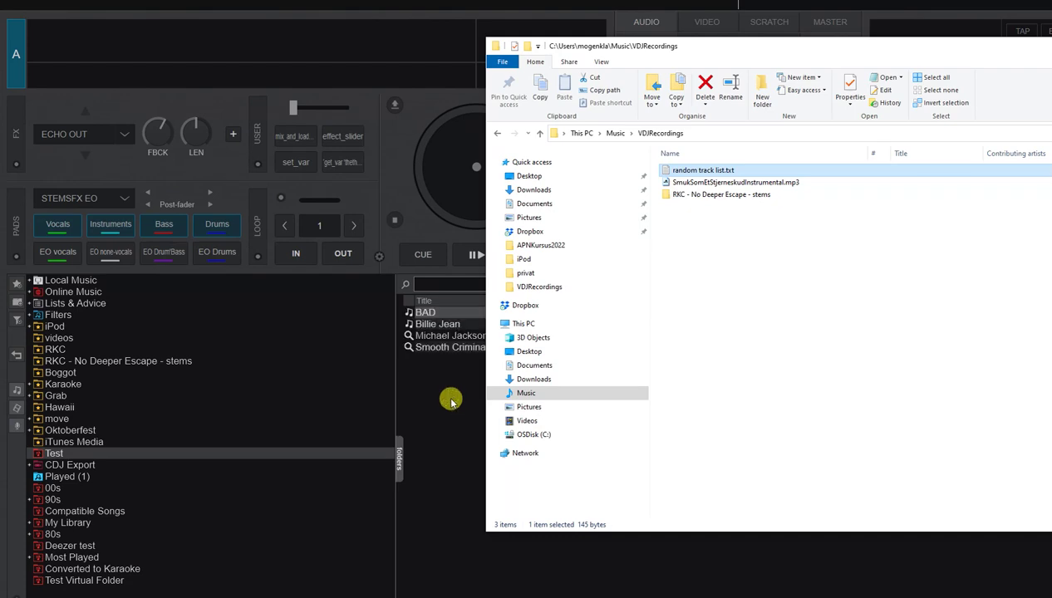
pyautogui.click(451, 403)
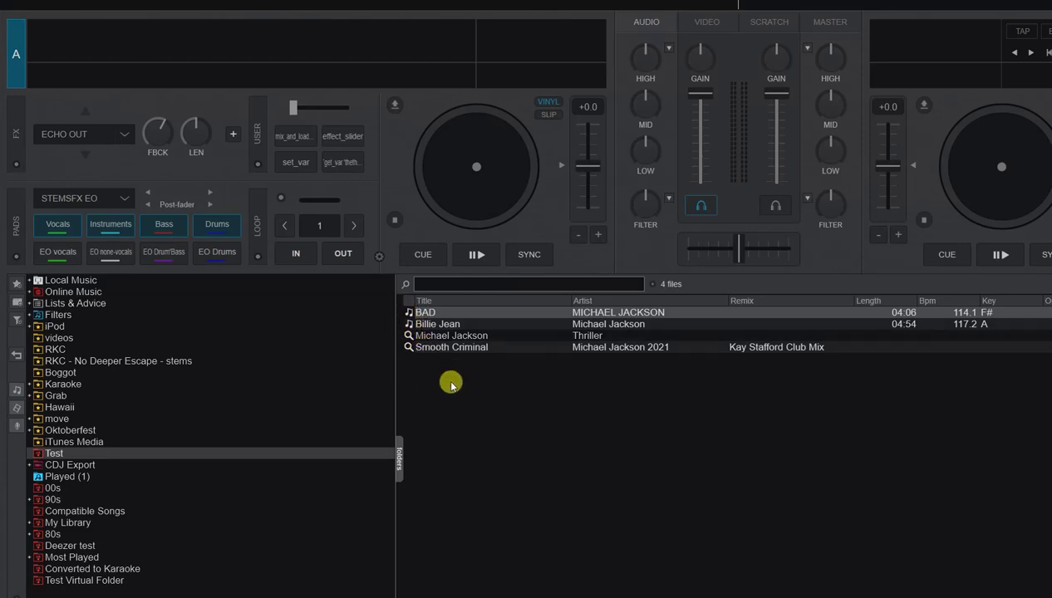
# - Load BAD onto deck A, then replace it with Billie Jean
pyautogui.moveTo(424, 312); pyautogui.dragTo(428, 240)
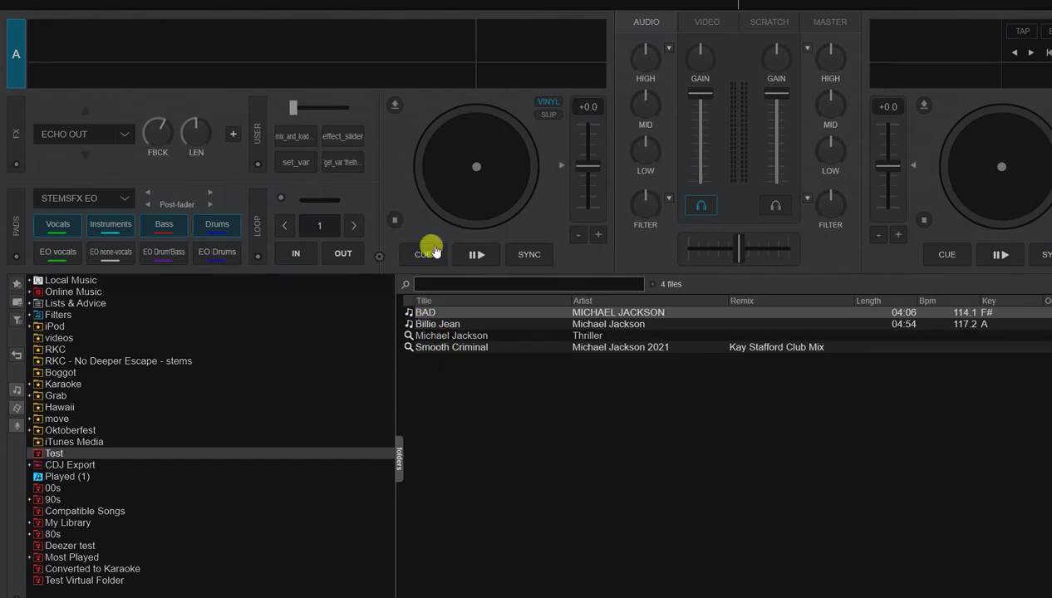
pyautogui.click(457, 324)
pyautogui.moveTo(459, 323); pyautogui.dragTo(435, 188)
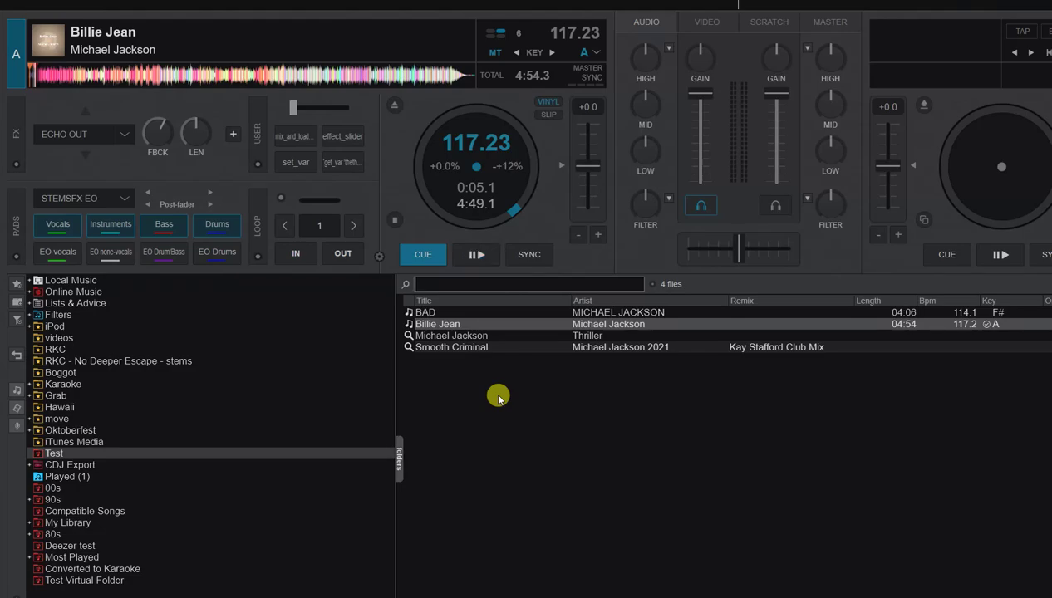
pyautogui.write('michael')
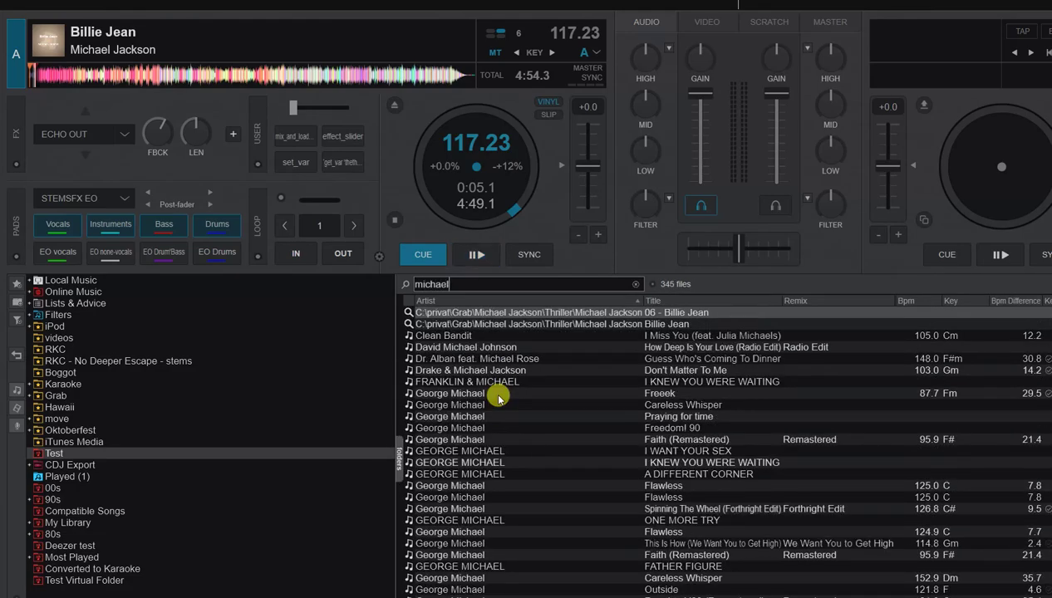
pyautogui.write(' jackson')
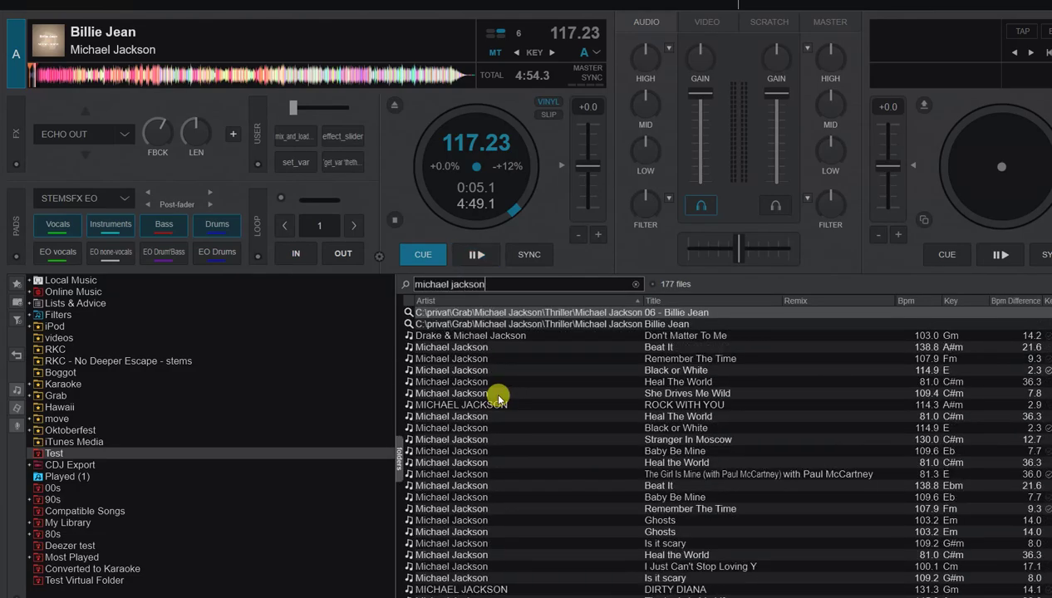
pyautogui.write(' bad')
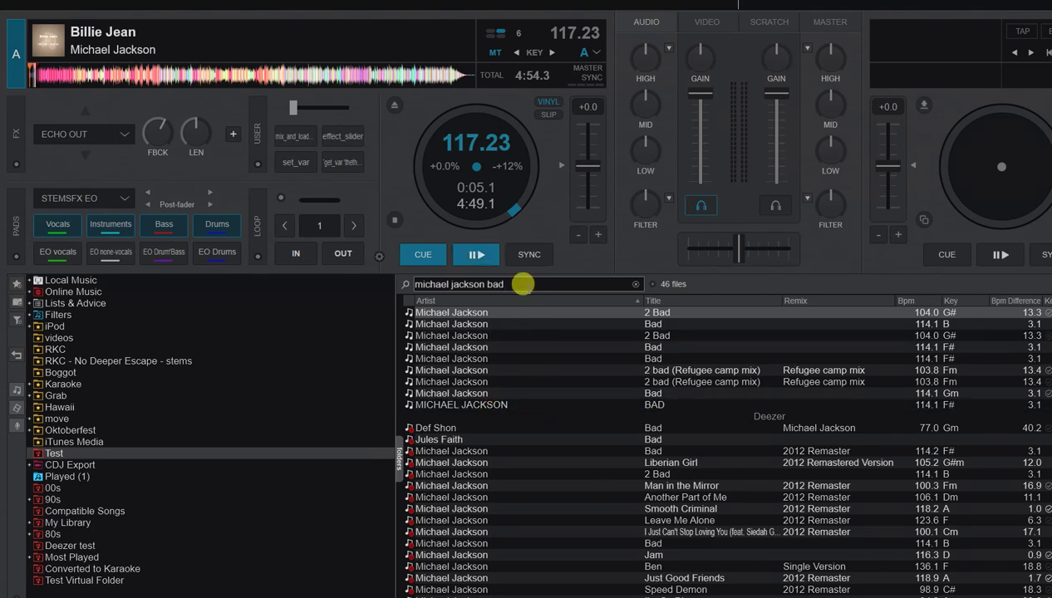
pyautogui.press('Escape')
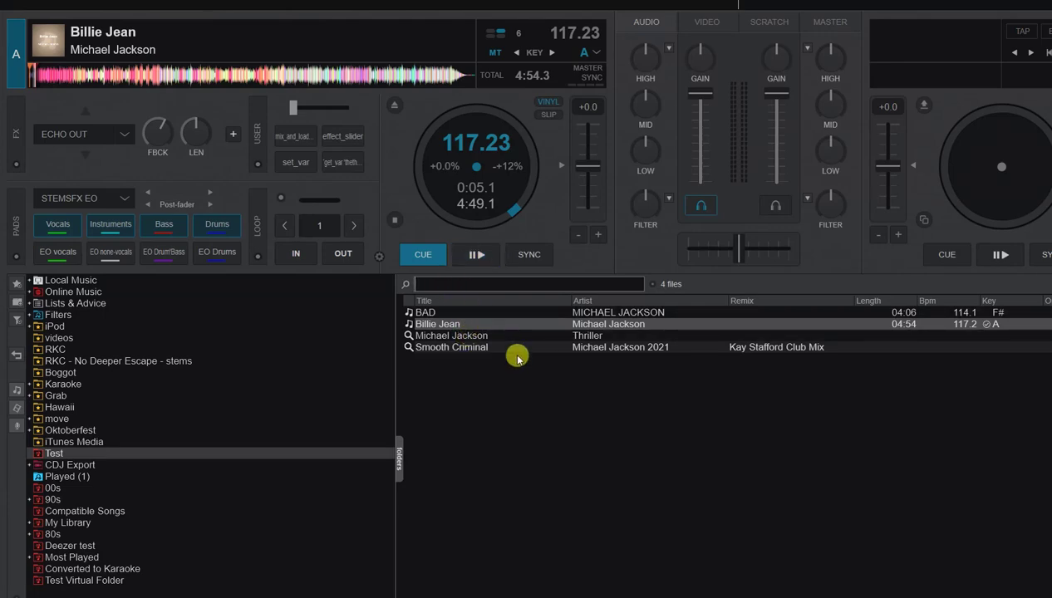
pyautogui.write('billie')
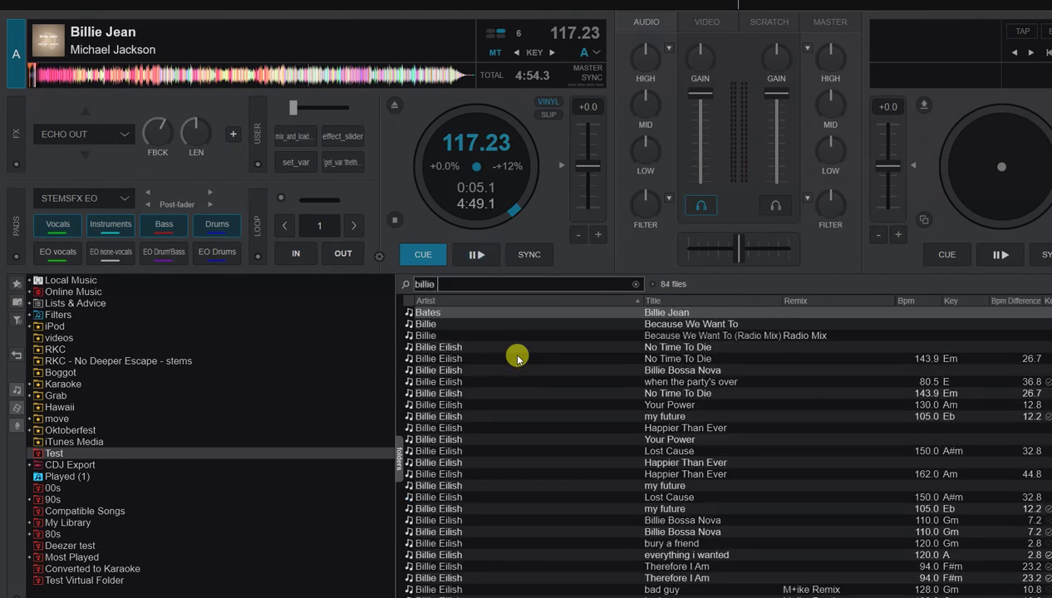
pyautogui.write(' jean')
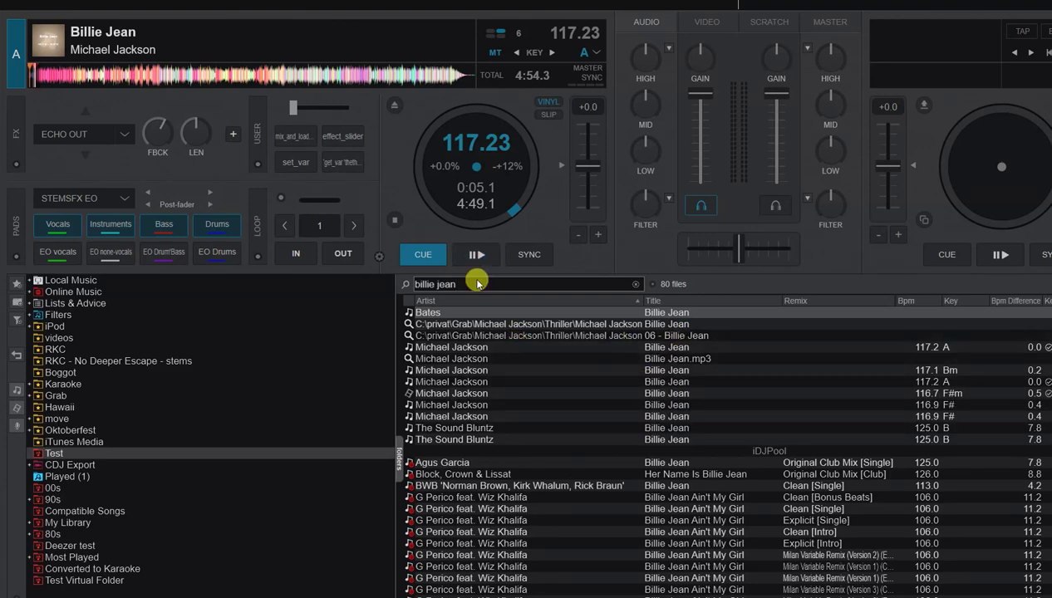
pyautogui.click(479, 282)
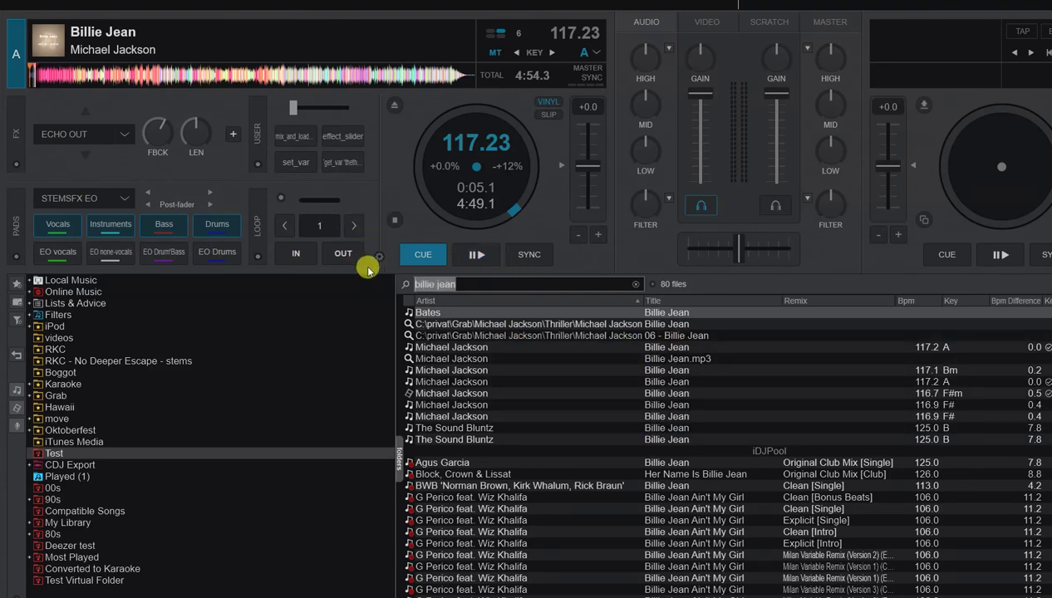
pyautogui.press('BackSpace')
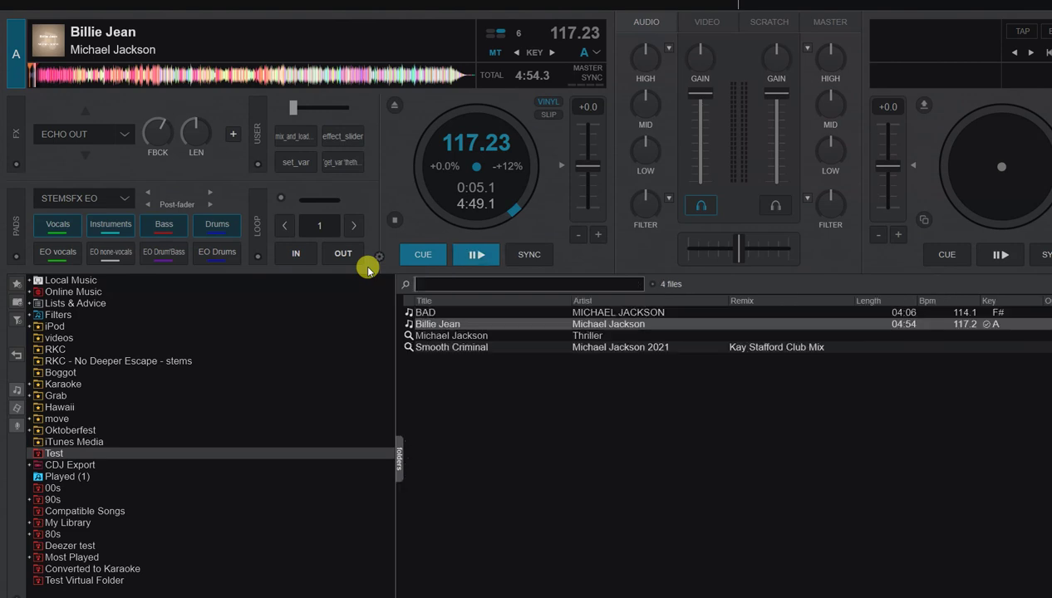
# - Inspect Billie Jean's tags in the Tag Editor, then close it
pyautogui.rightClick(468, 325)
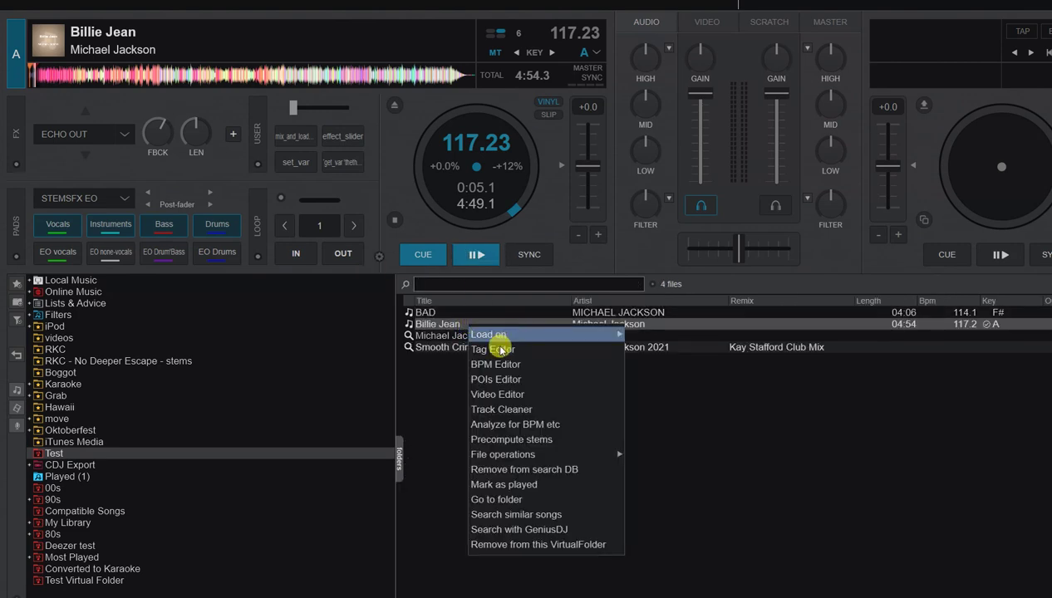
pyautogui.click(498, 349)
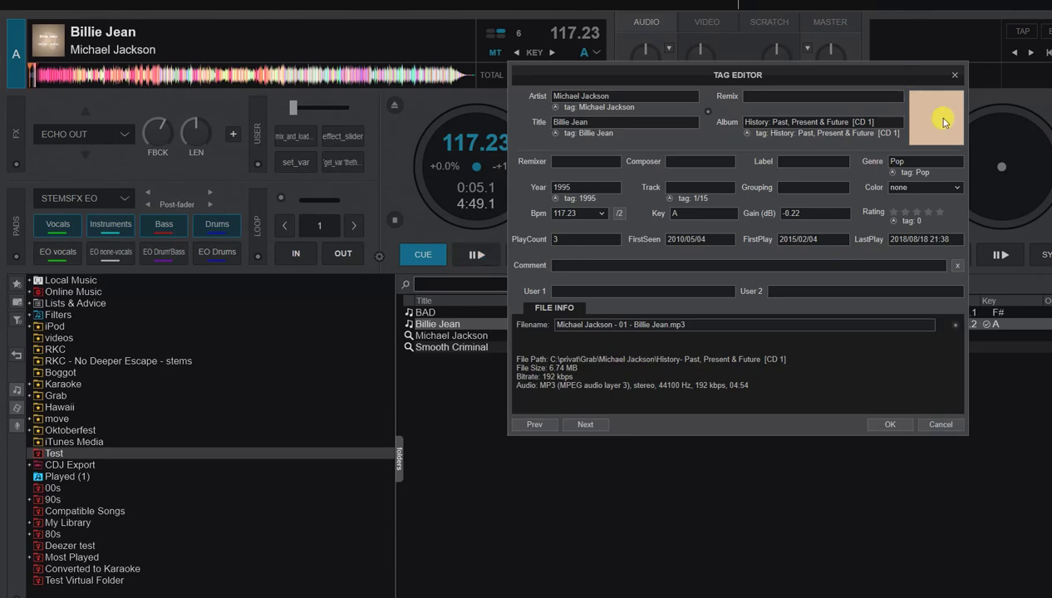
pyautogui.click(955, 75)
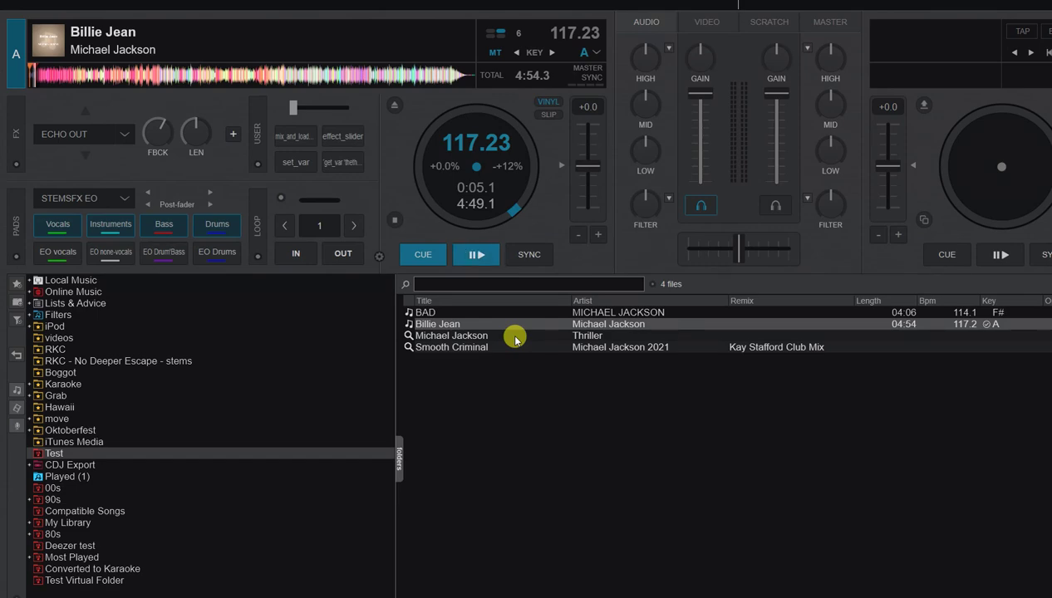
# - Search matches for the unmatched Thriller entry and add the first Michael Jackson Thriller result to the Test folder
pyautogui.click(408, 336)
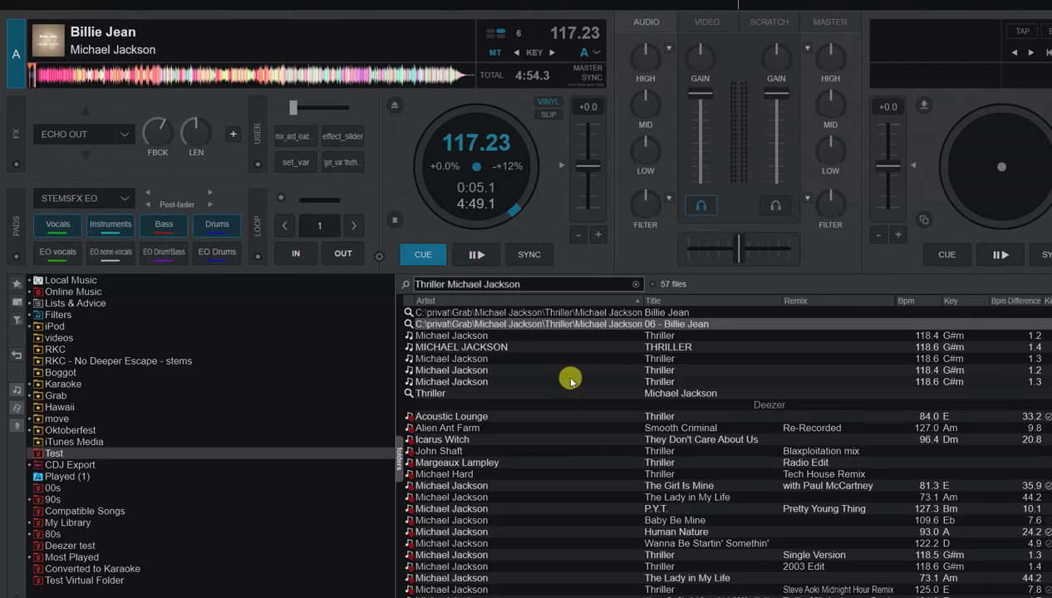
pyautogui.click(462, 335)
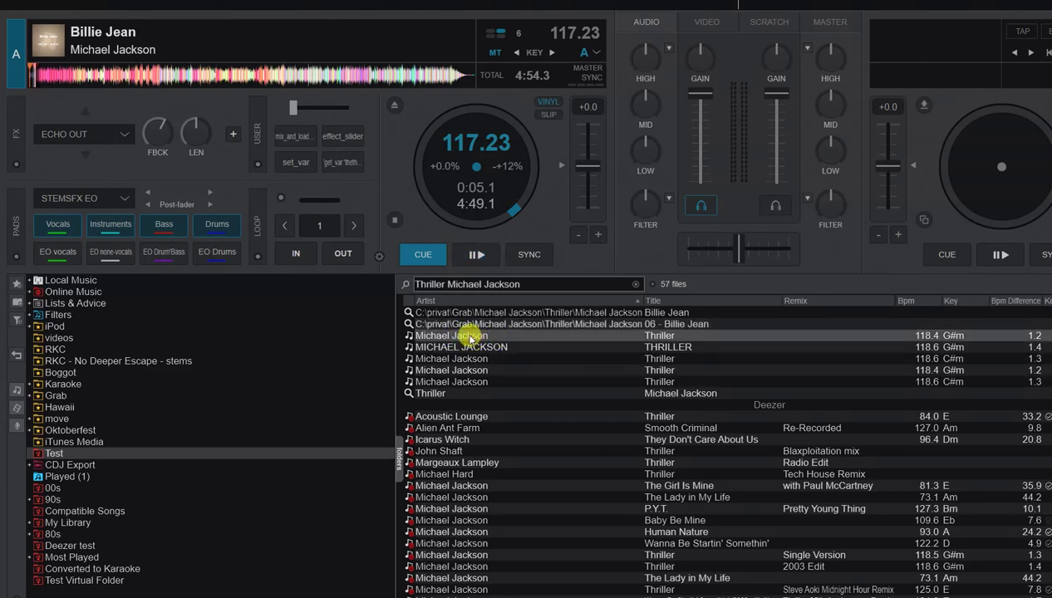
pyautogui.moveTo(467, 337); pyautogui.dragTo(116, 456)
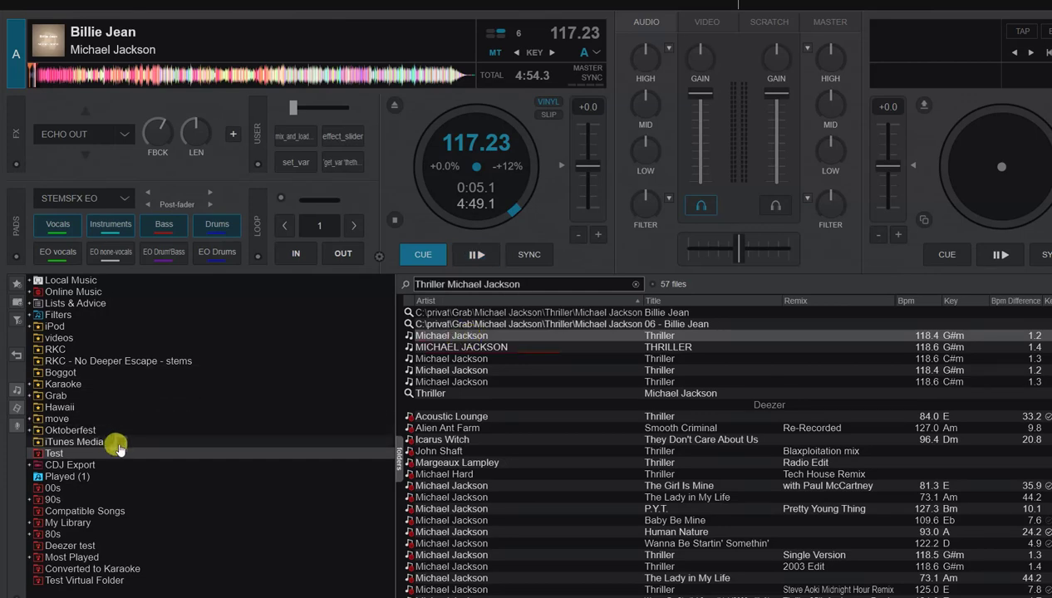
pyautogui.click(55, 453)
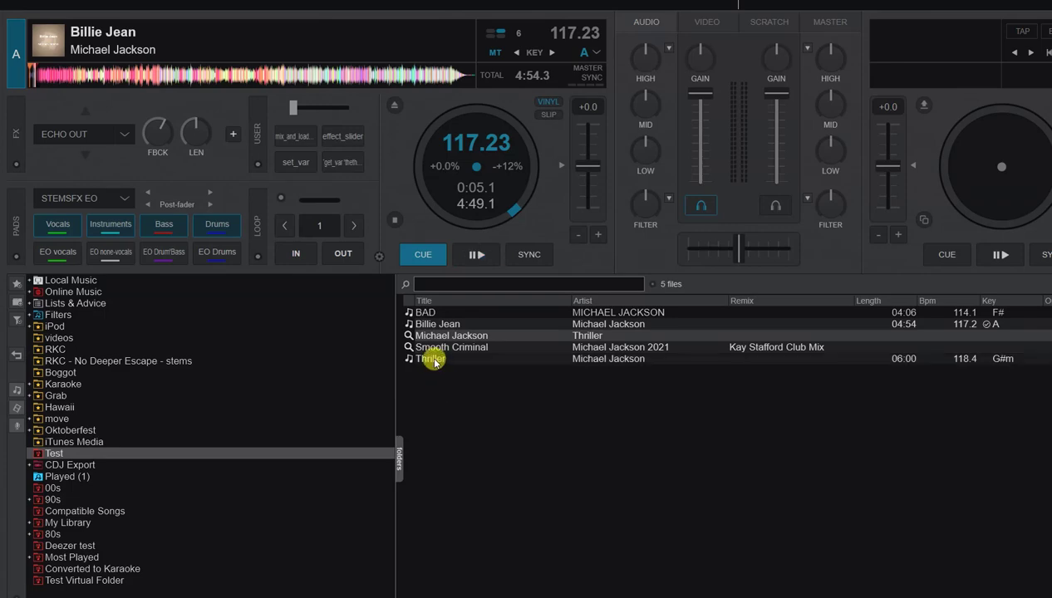
# - Remove the unmatched Thriller entry and load the matched Thriller onto deck A
pyautogui.rightClick(541, 338)
pyautogui.click(563, 363)
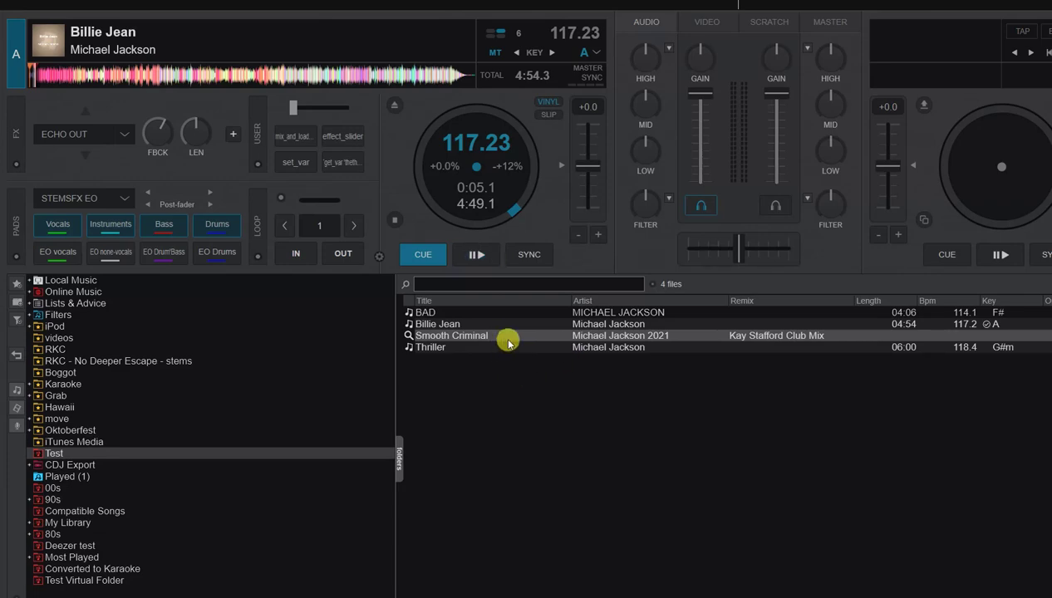
pyautogui.moveTo(585, 347); pyautogui.dragTo(492, 192)
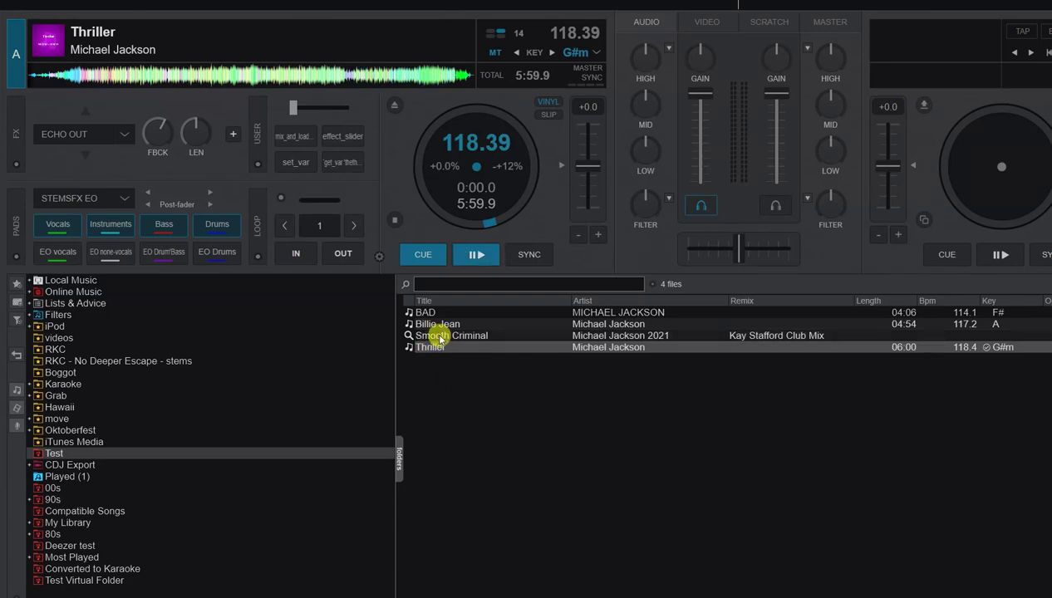
# - Check the search sources, then add the Smooth Criminal 2021 Kay Stafford club mix result to the Test folder
pyautogui.click(652, 282)
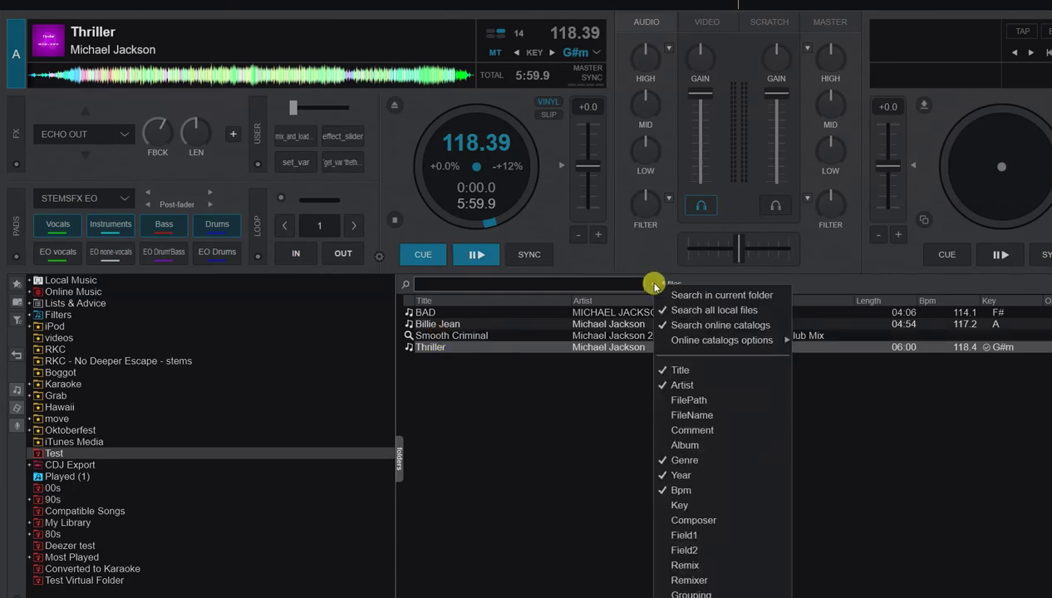
pyautogui.click(646, 273)
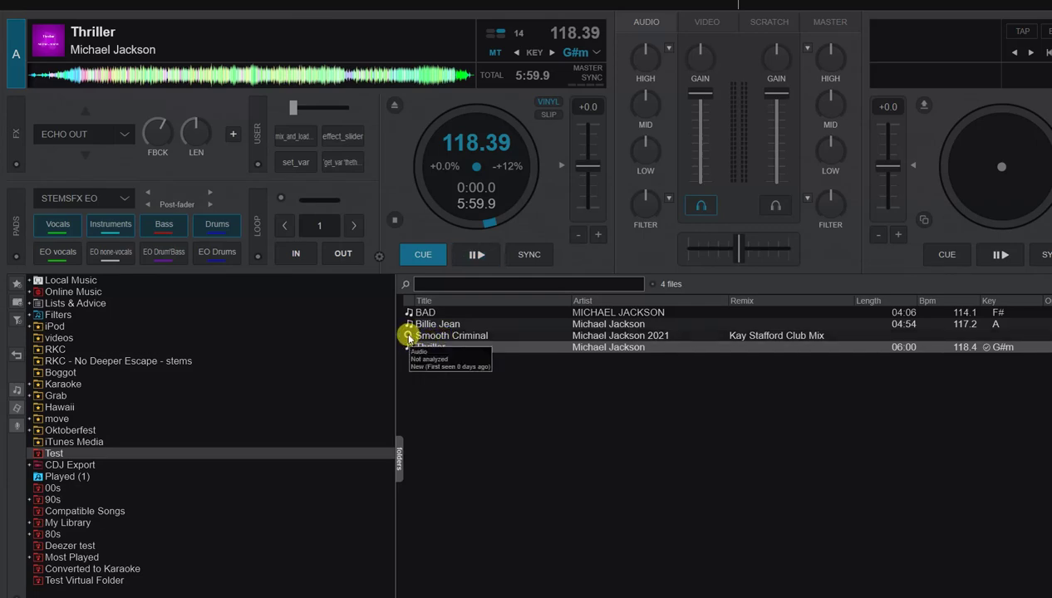
pyautogui.click(407, 336)
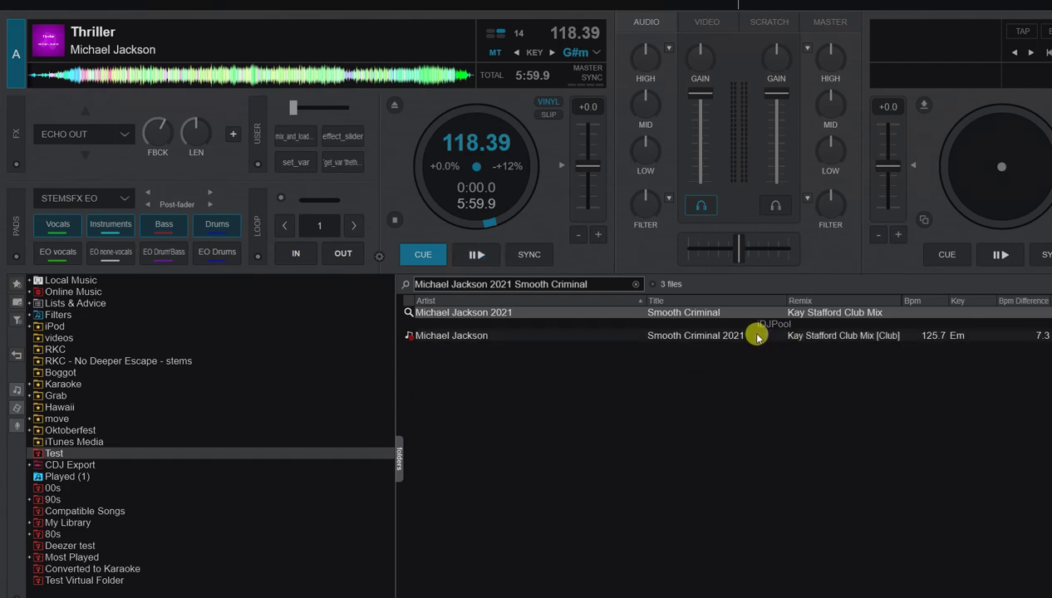
pyautogui.click(409, 335)
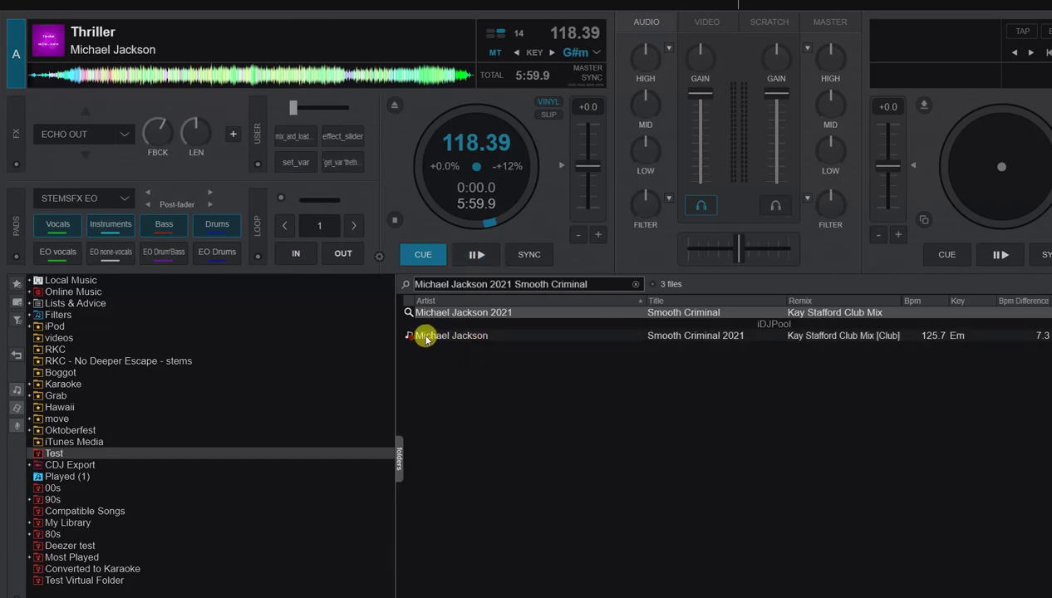
pyautogui.click(415, 337)
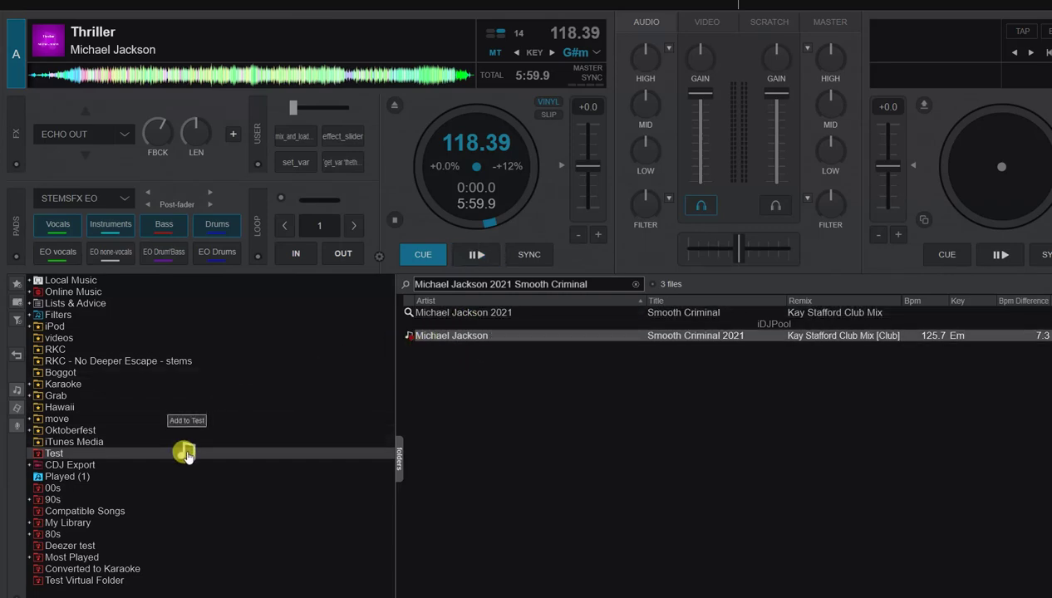
pyautogui.click(53, 454)
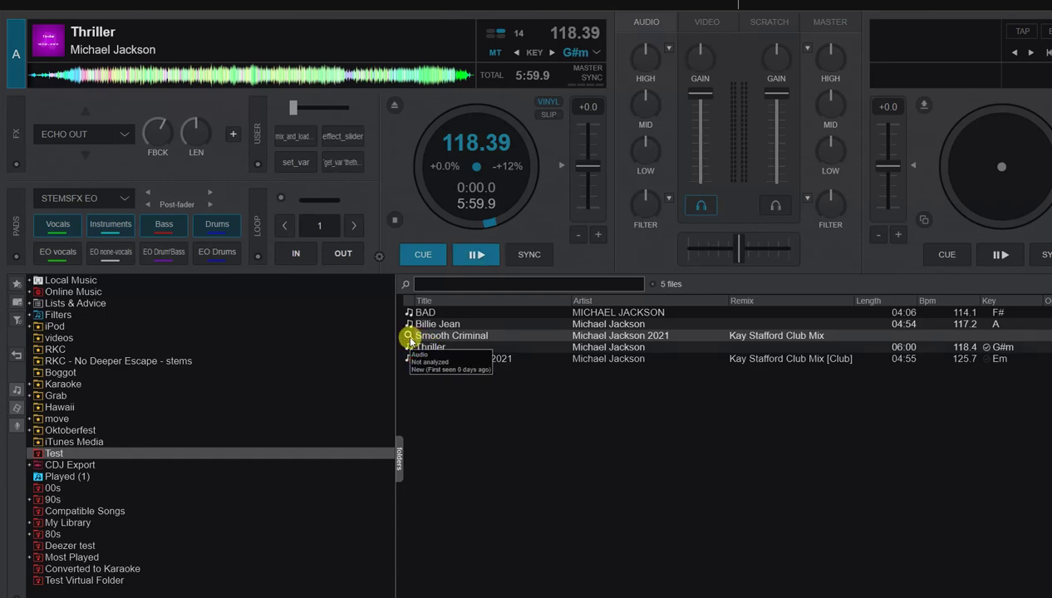
# - Remove the unmatched Smooth Criminal row and load Smooth Criminal 2021 onto deck A
pyautogui.click(410, 340)
pyautogui.click(444, 361)
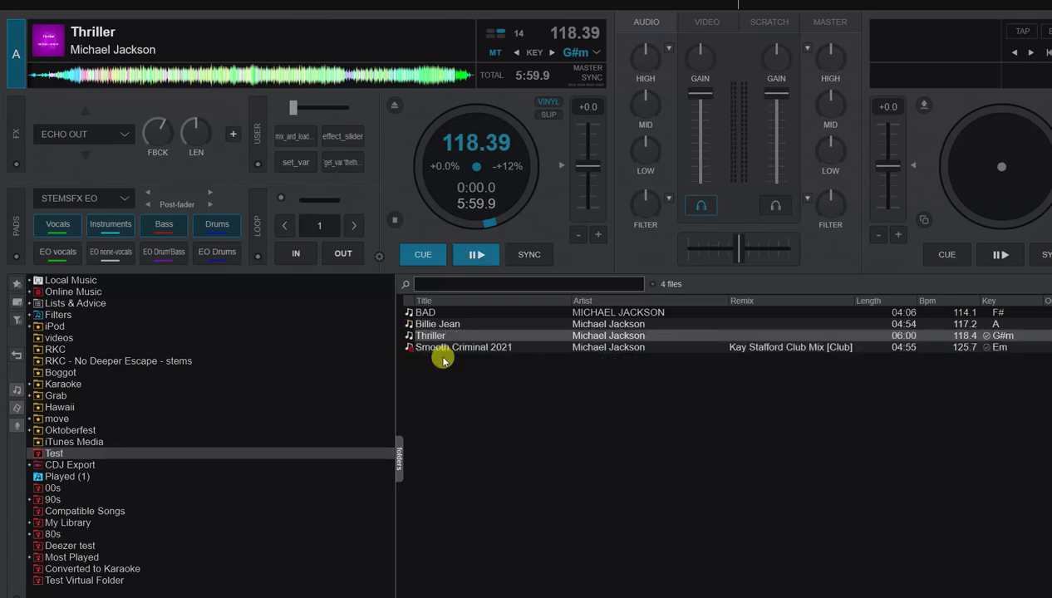
pyautogui.moveTo(463, 346)
pyautogui.mouseDown()
pyautogui.moveTo(440, 197)
pyautogui.moveTo(428, 201)
pyautogui.mouseUp()
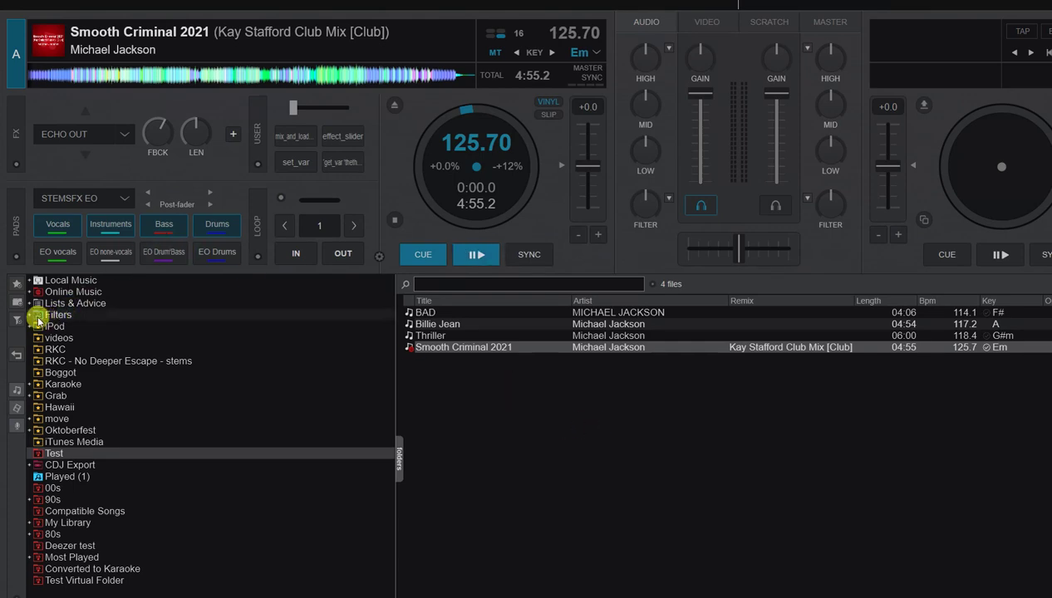
# - Expand Lists & Advice > Playlists and open the empty 'test' playlist
pyautogui.click(29, 304)
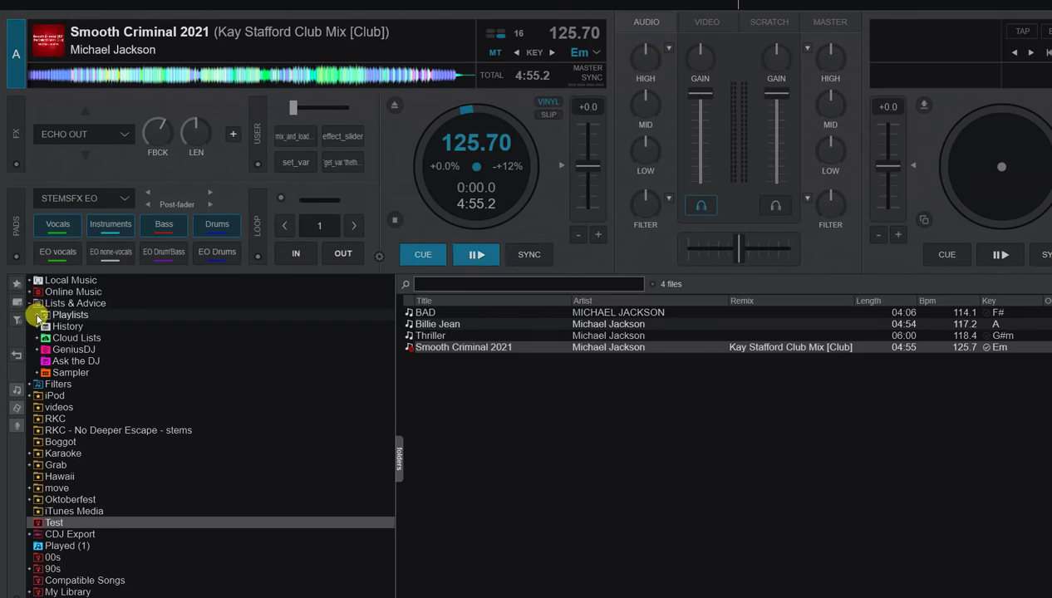
pyautogui.click(38, 314)
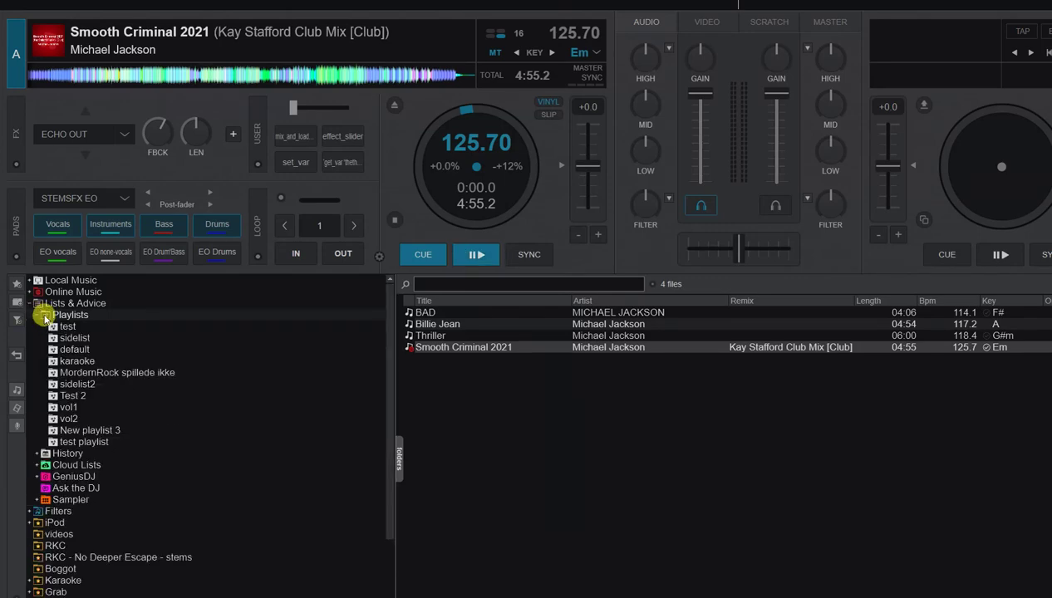
pyautogui.click(63, 326)
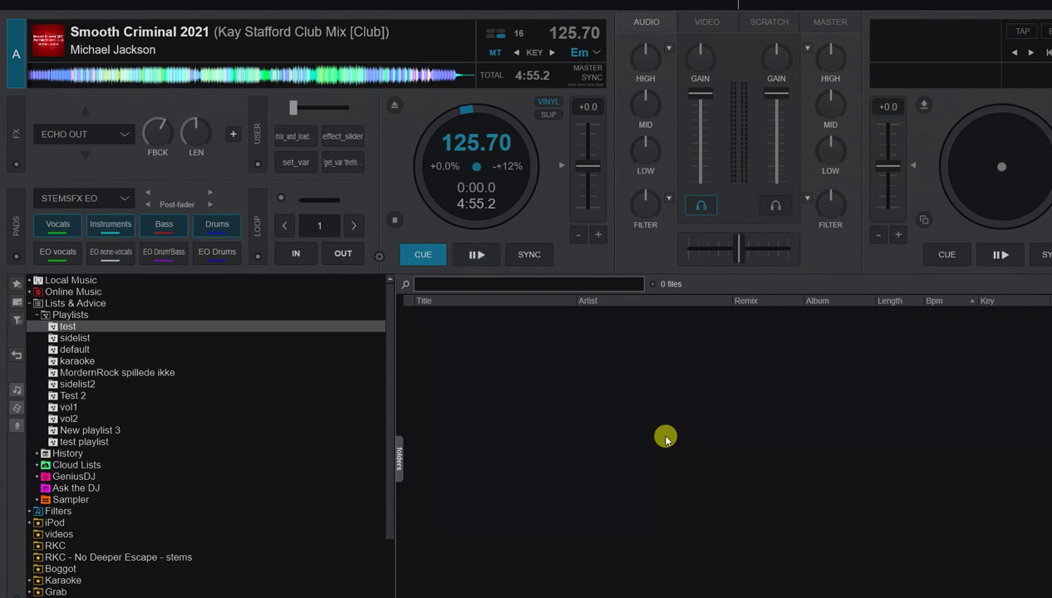
# - Drop 'random track list.txt' from File Explorer into the test playlist, adding BAD and Billie Jean
pyautogui.hotkey('alt', 'Tab')
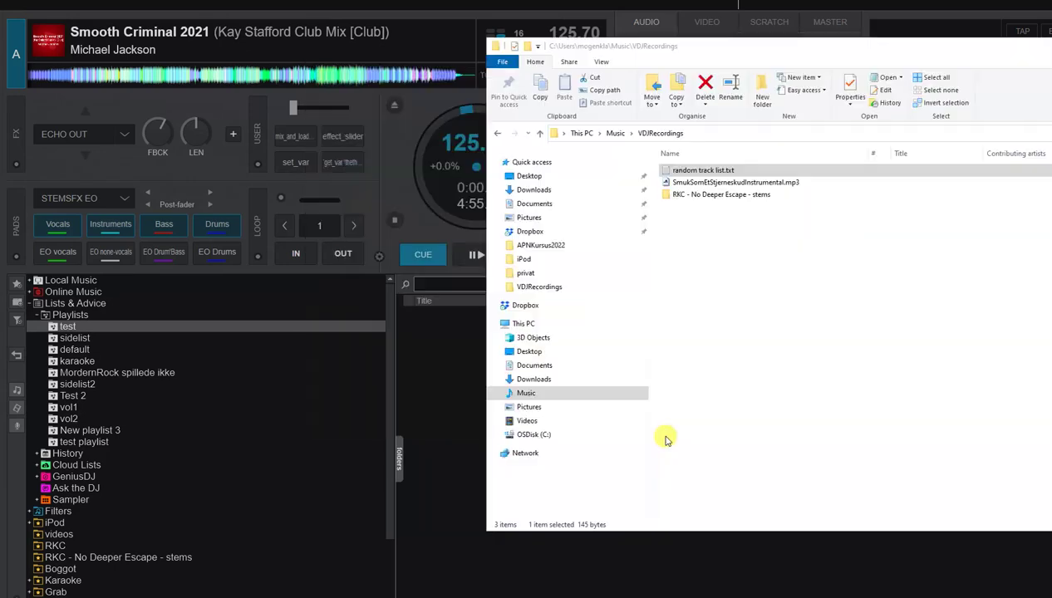
pyautogui.moveTo(665, 172); pyautogui.dragTo(464, 428)
pyautogui.click(464, 426)
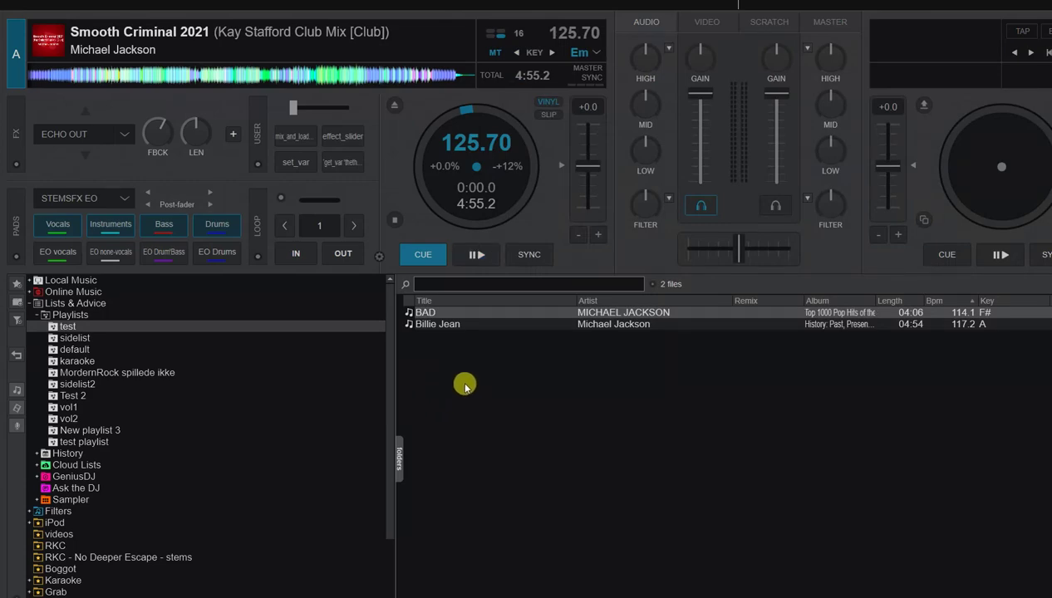